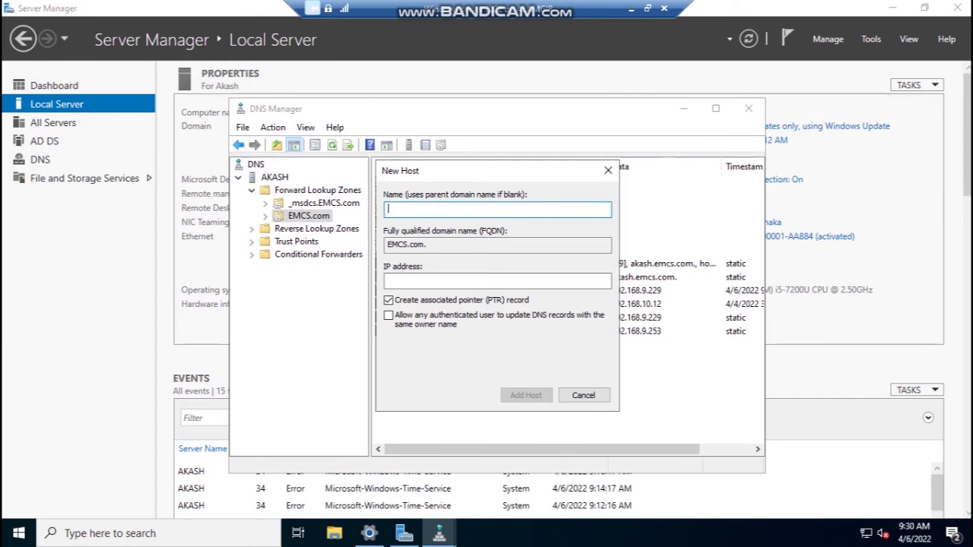
- Enter the client's host name and IP 192.168.9.147, with the associated PTR record option unchecked
type("alamgir")
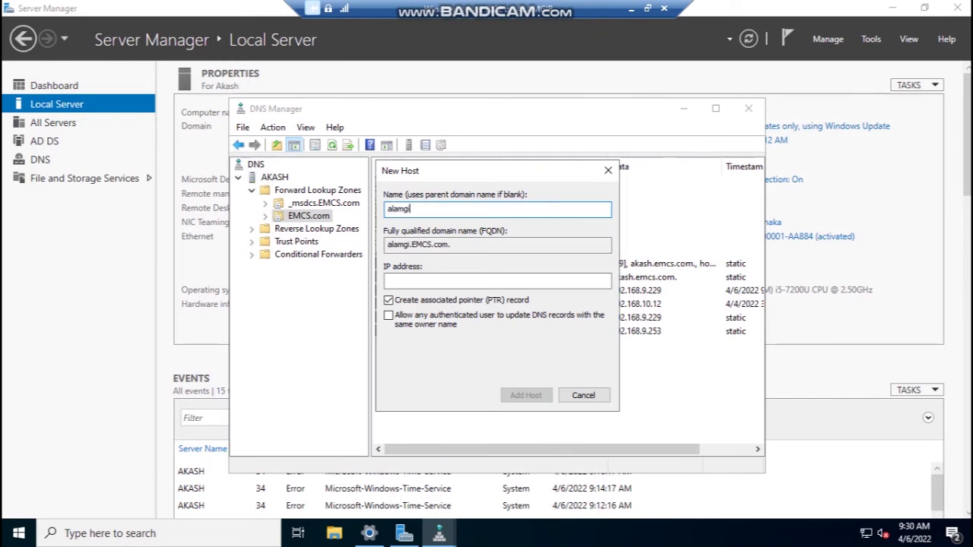
left_click(497, 281)
type("192.")
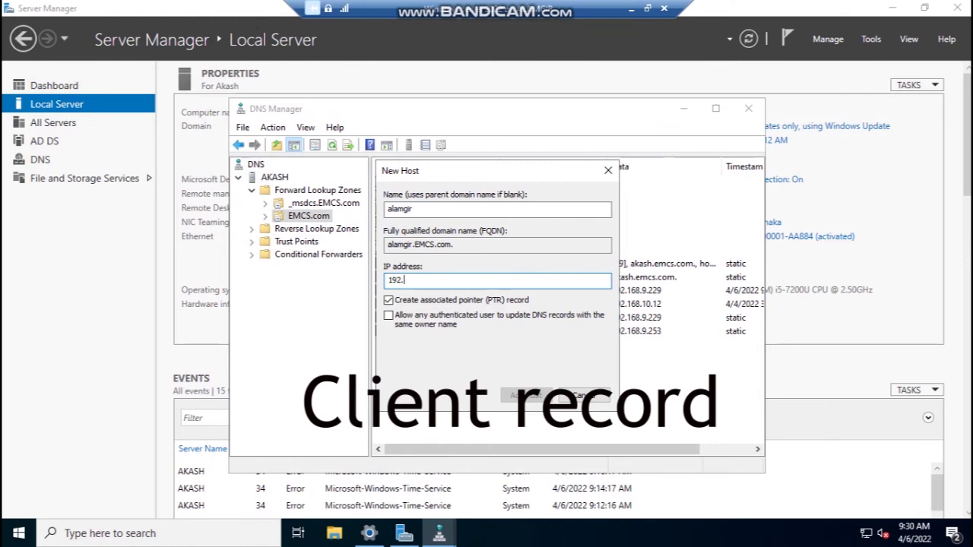
type("168.9.147")
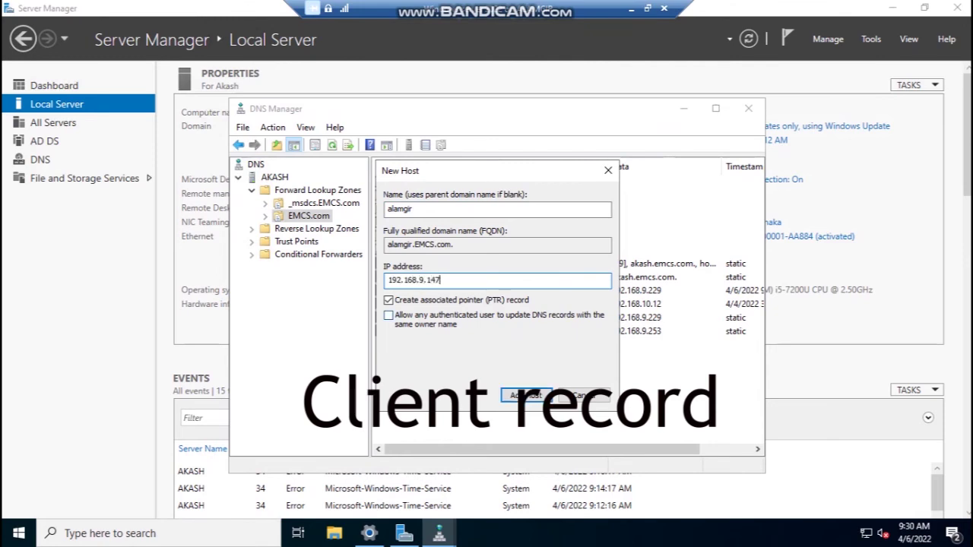
left_click(389, 300)
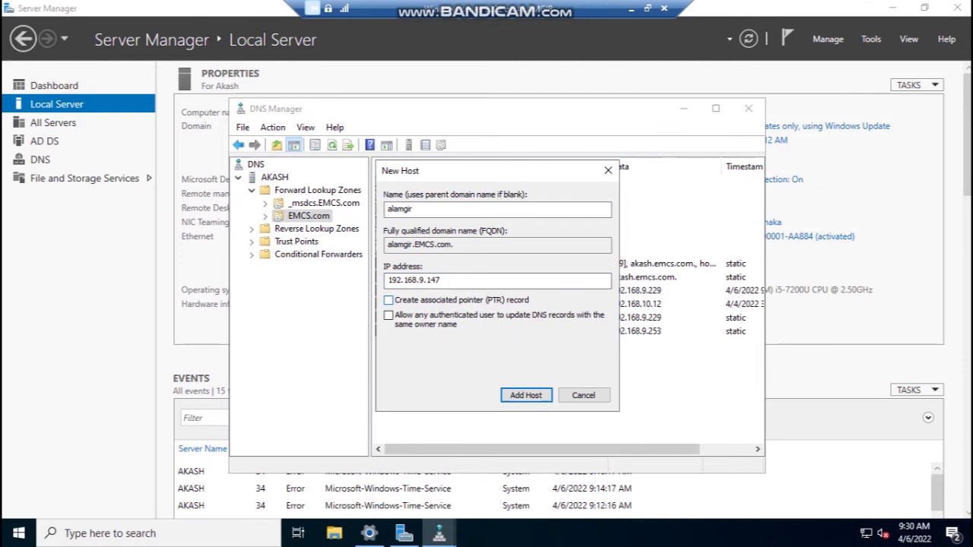
- Add the client host record and select the 9.168.192.in-addr.arpa reverse zone
key("Return")
key("Return")
key("Escape")
left_click(251, 228)
left_click(326, 241)
- Start a new pointer record in the reverse zone for host IP 192.168.9.147
right_click(465, 297)
left_click(524, 74)
left_click(410, 193)
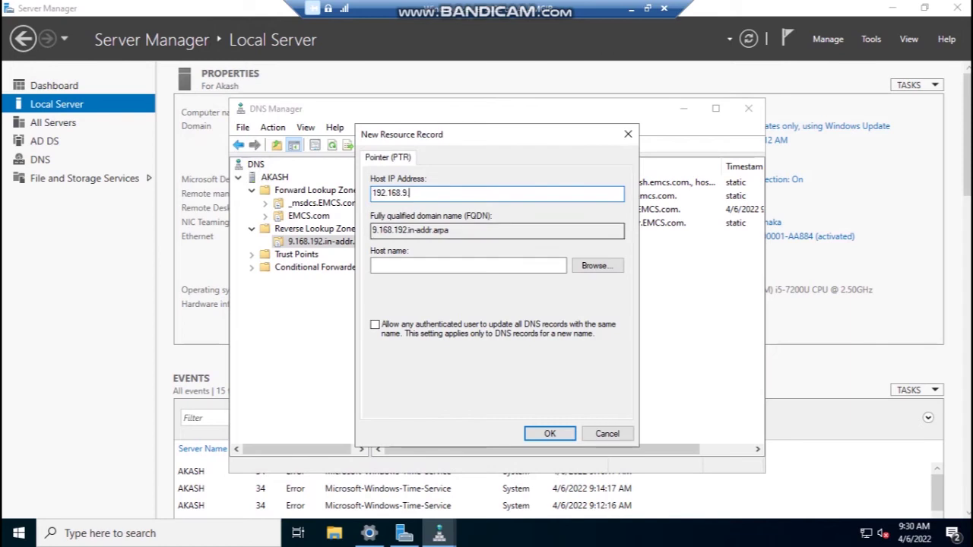
type("147")
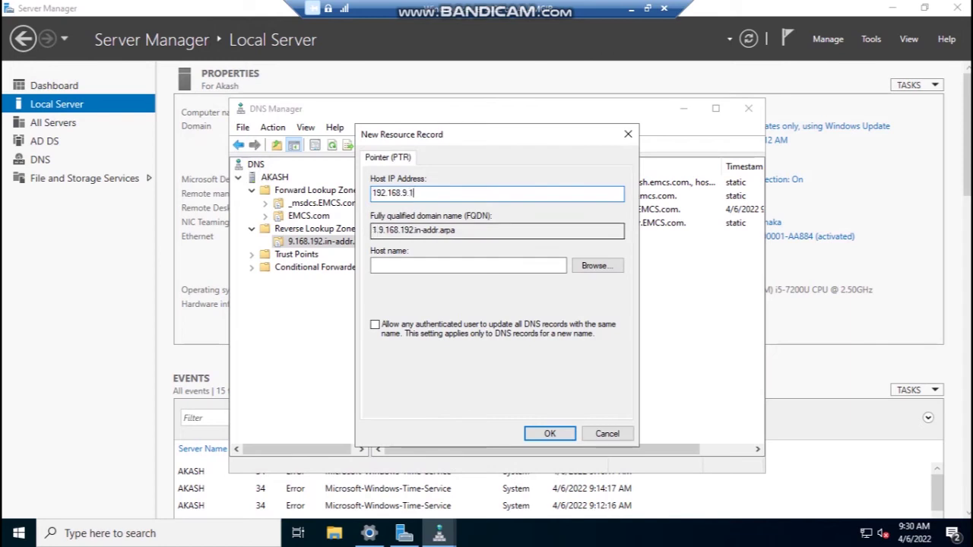
- Target the pointer at the client's host record in the EMCS.com zone and save it
left_click(597, 265)
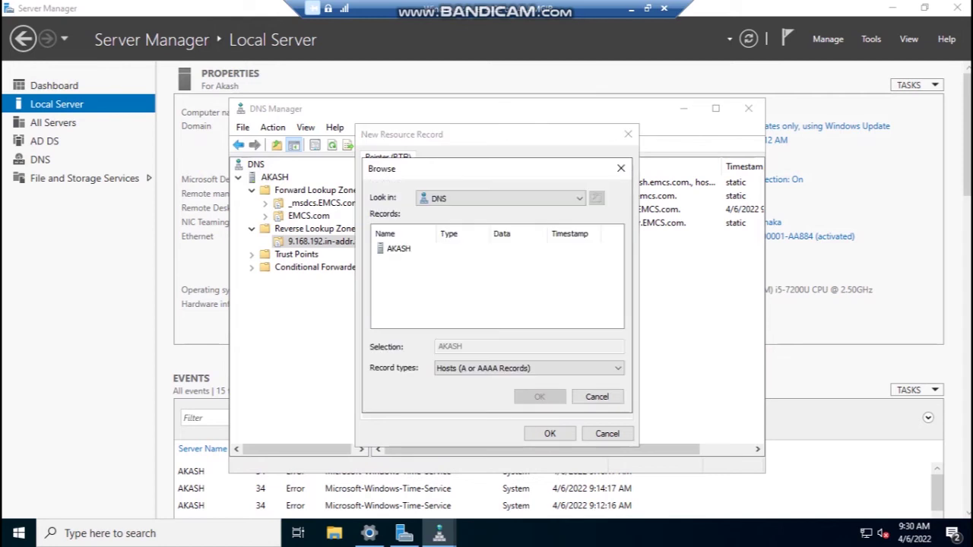
double_click(397, 250)
key("Return")
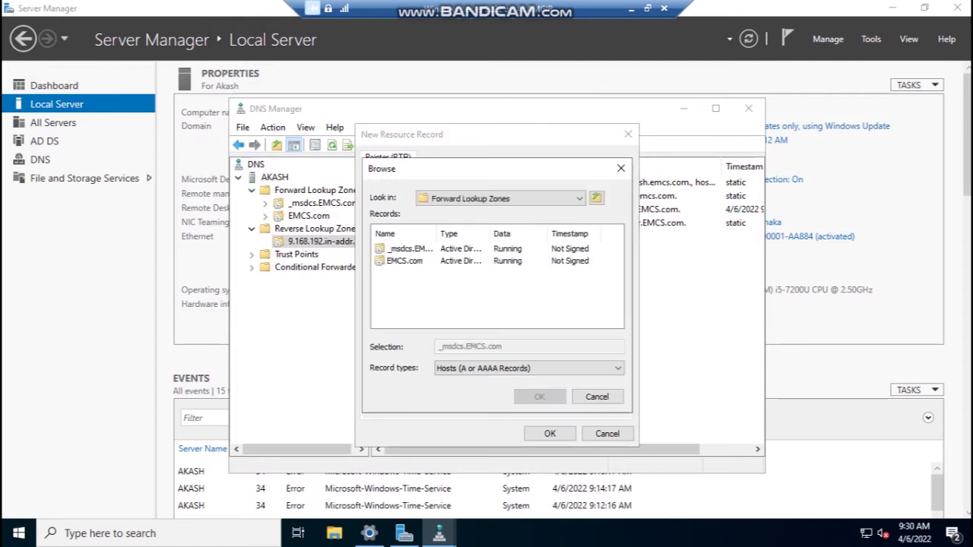
left_click(404, 261)
key("Return")
scroll(494, 285, "down", 1)
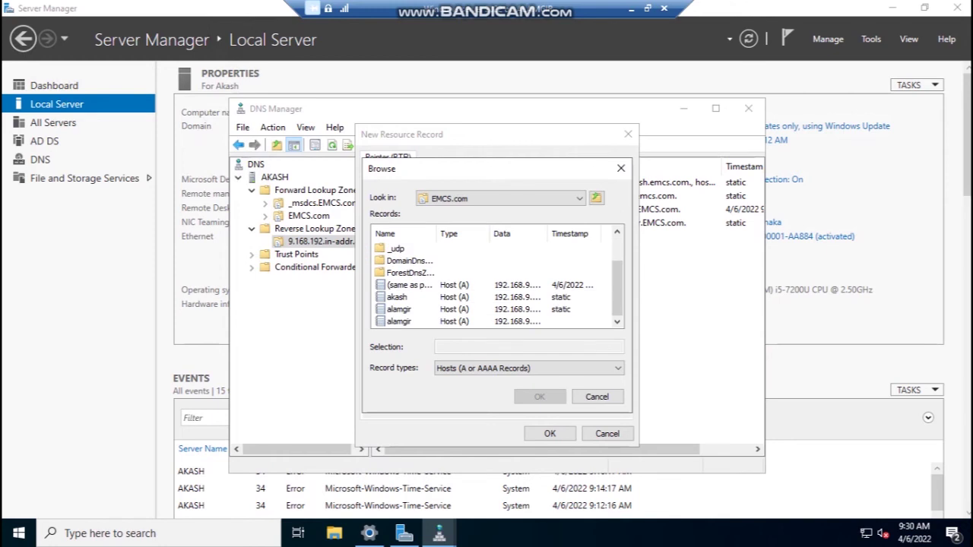
left_click(398, 321)
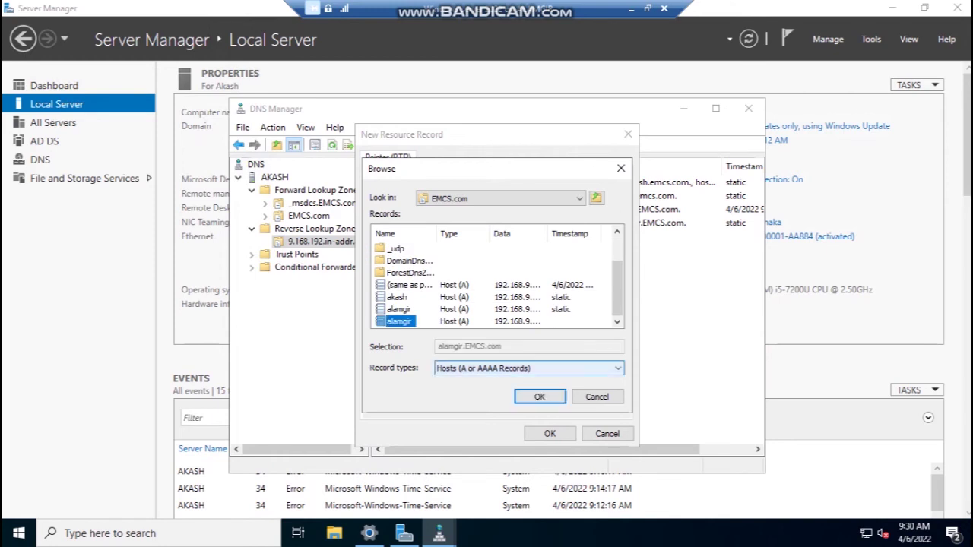
left_click(539, 396)
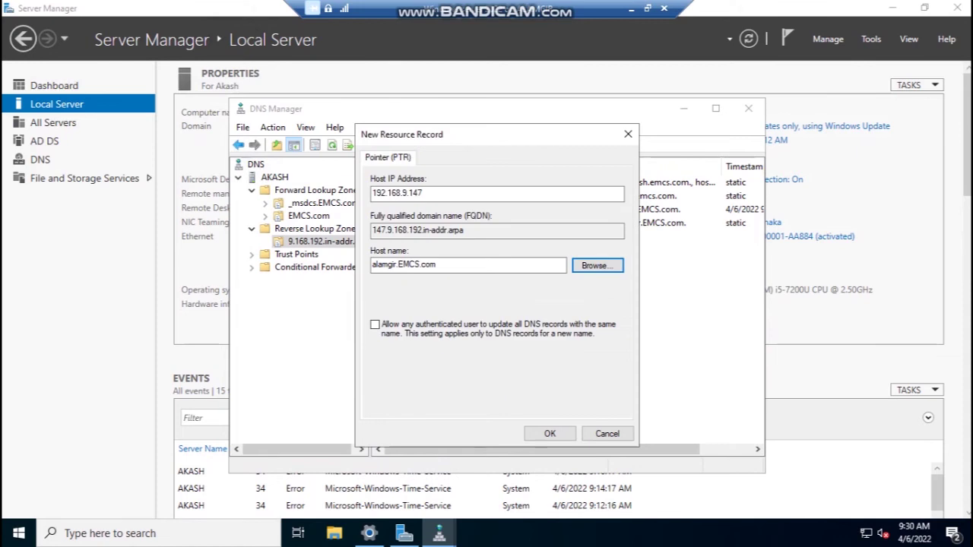
left_click(550, 433)
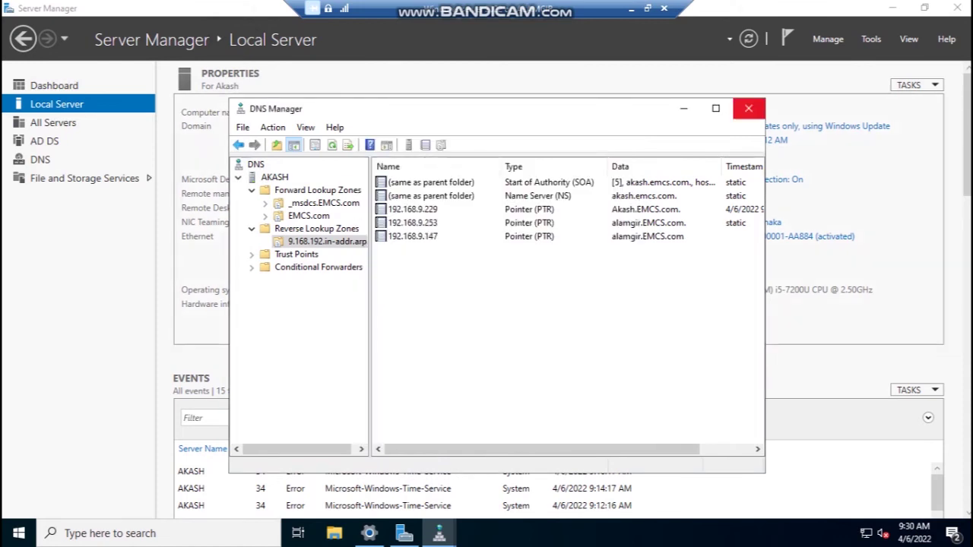
- Close DNS Manager, minimize Hyper-V Manager and the server VM, and bring up the taskbar network options
left_click(747, 109)
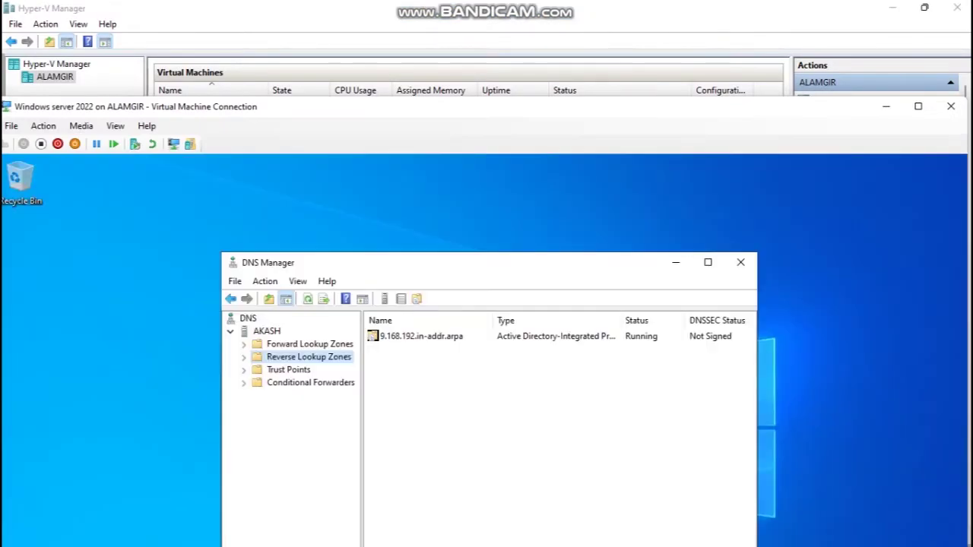
left_click(892, 8)
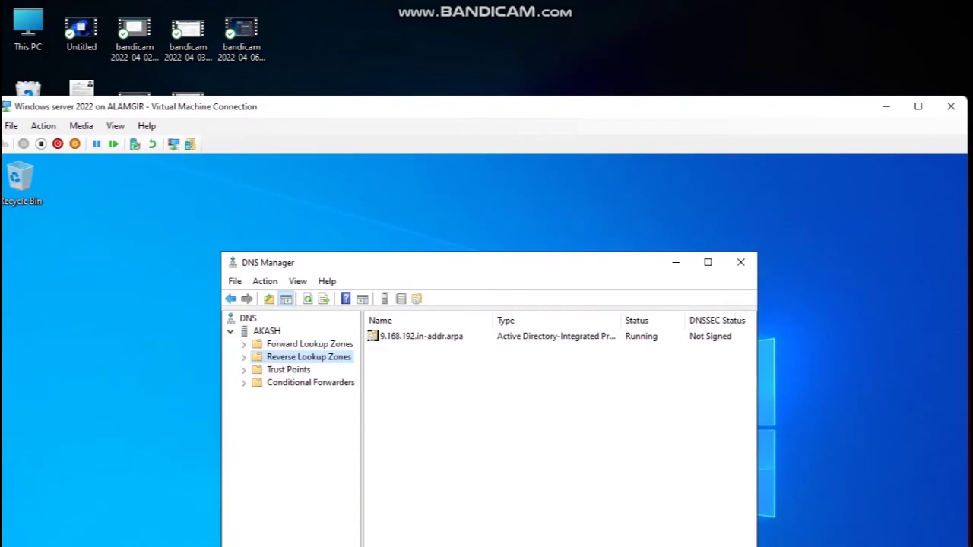
left_click(740, 262)
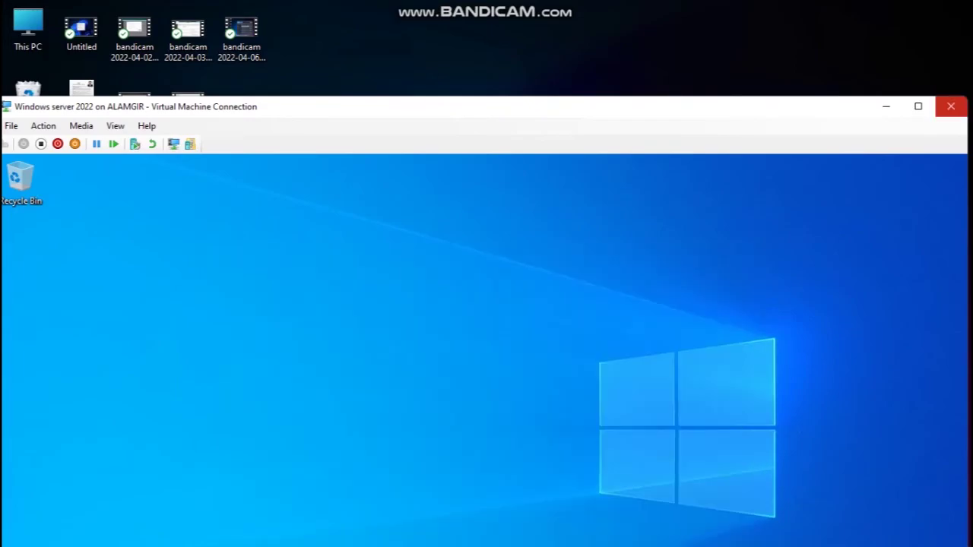
left_click(885, 106)
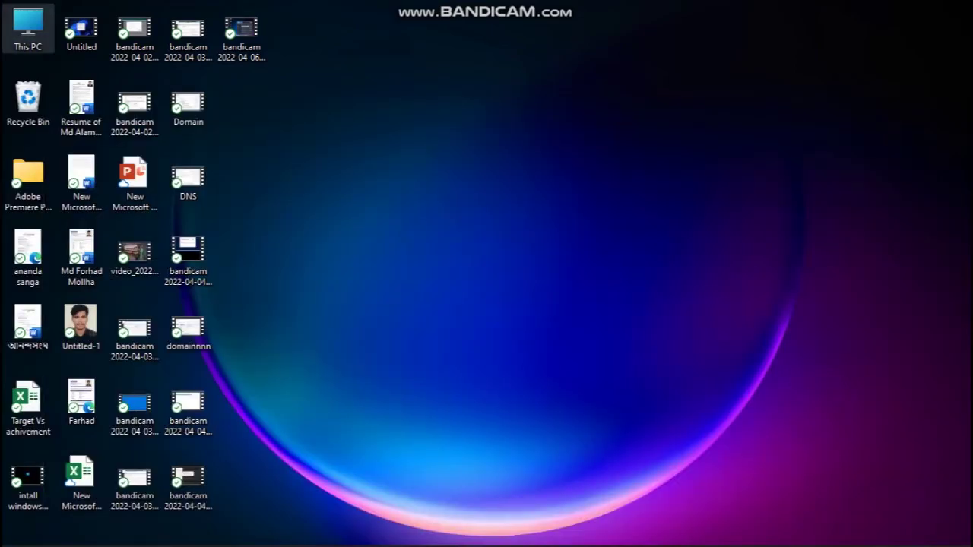
mouse_move(798, 541)
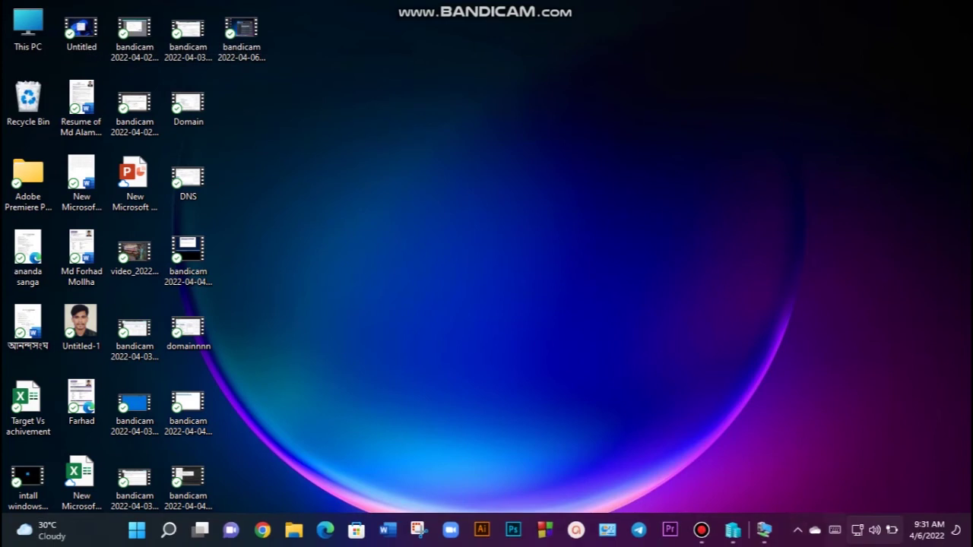
right_click(858, 529)
- Open the Ethernet connection details and select the IPv4 address 192.168.9.147
left_click(859, 491)
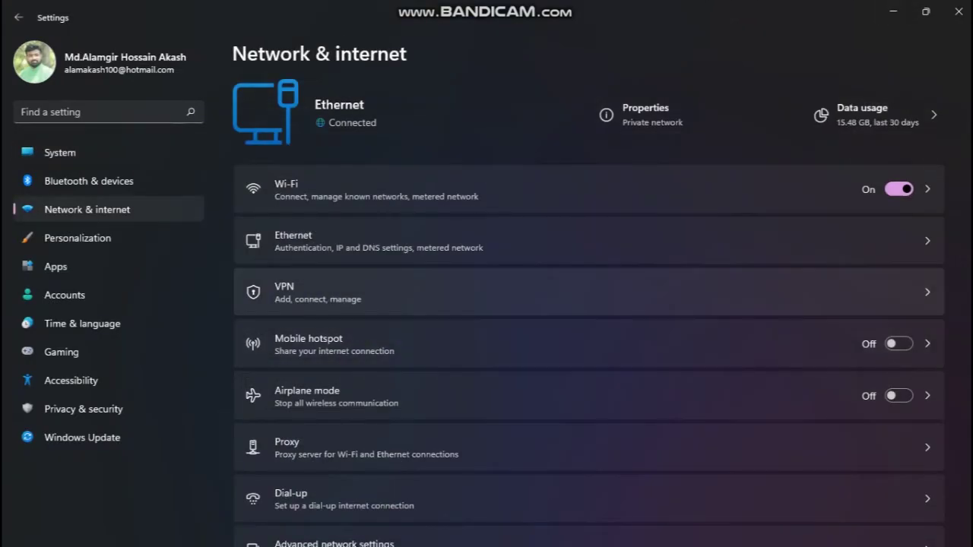
left_click(577, 241)
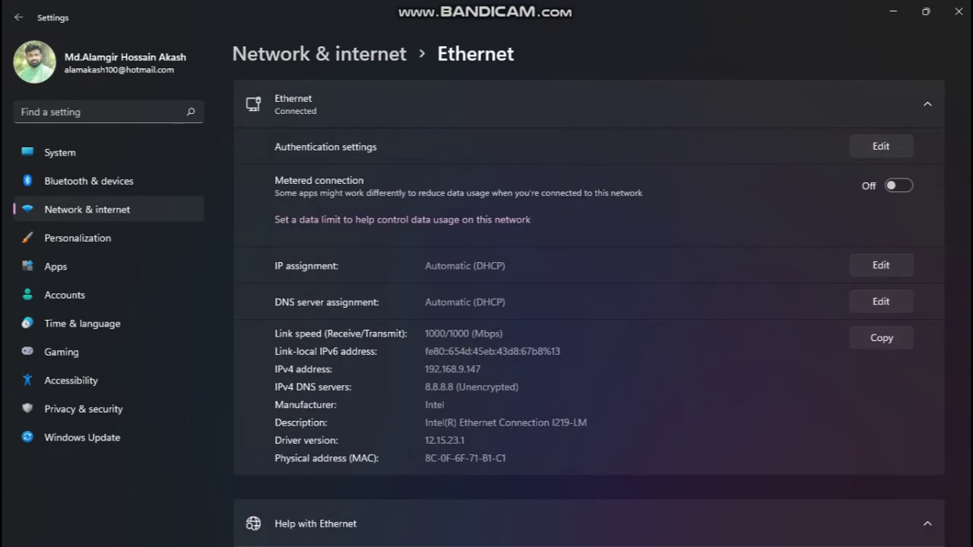
left_click_drag(481, 369, 424, 370)
- Review the Manual IP assignment option twice, cancelling each time to keep Automatic (DHCP)
left_click(880, 265)
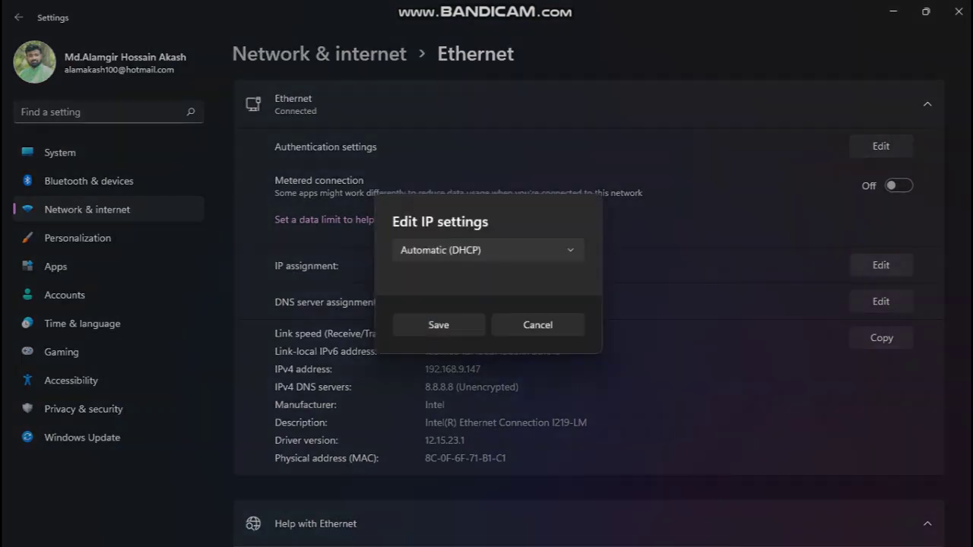
left_click(488, 250)
left_click(456, 277)
left_click(537, 382)
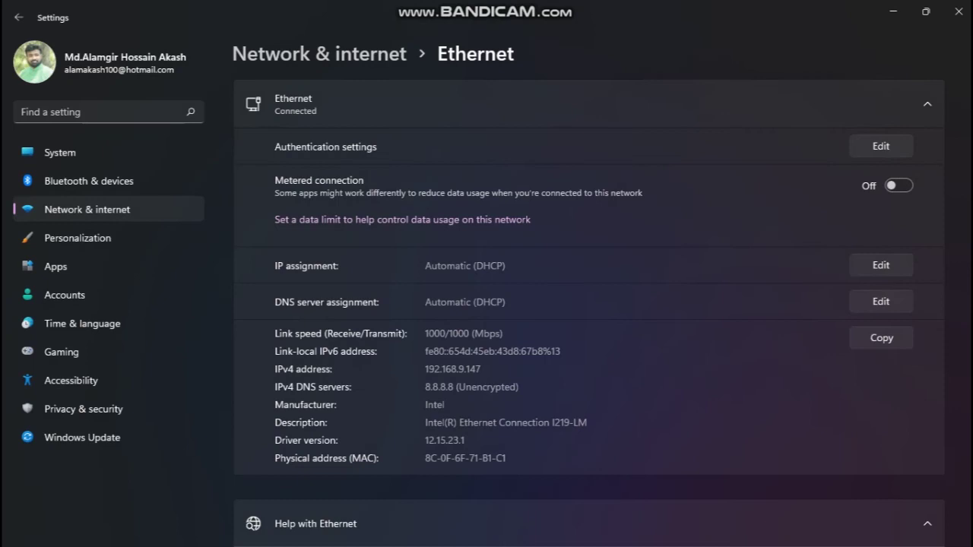
scroll(589, 310, "down", 2)
scroll(588, 311, "up", 2)
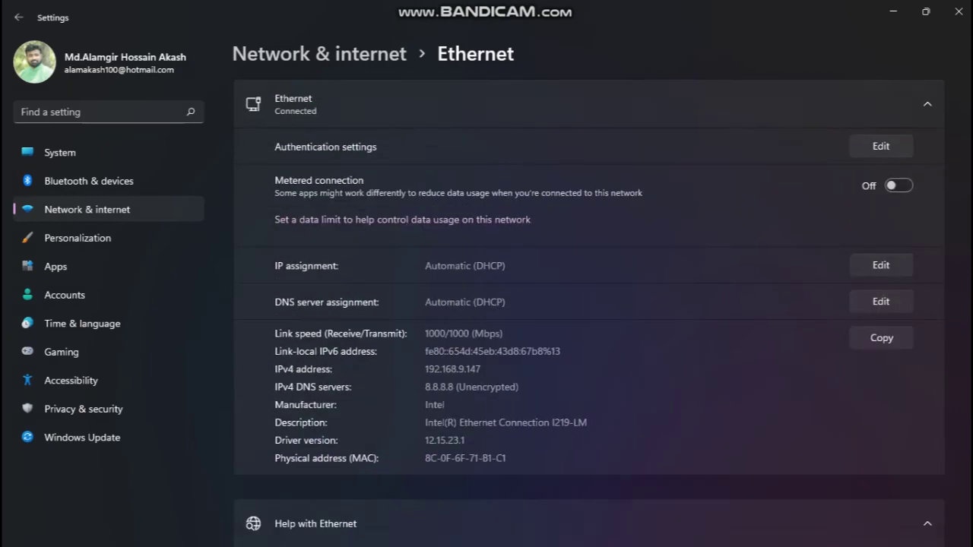
left_click(881, 265)
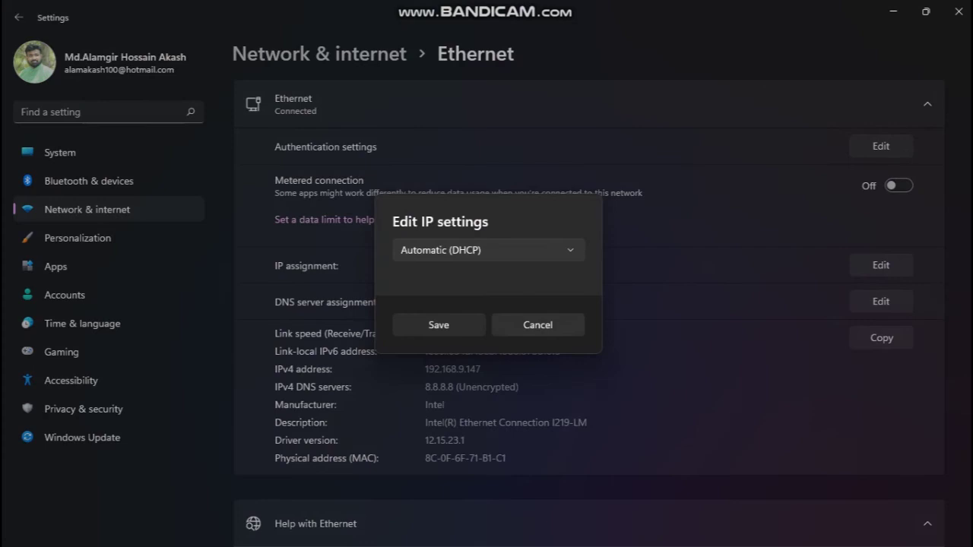
left_click(488, 250)
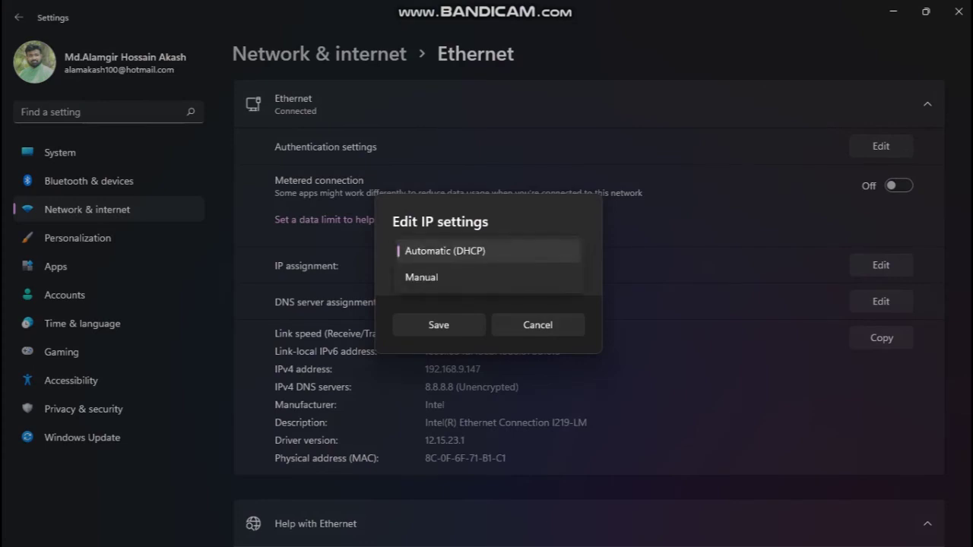
key("Escape")
left_click(537, 325)
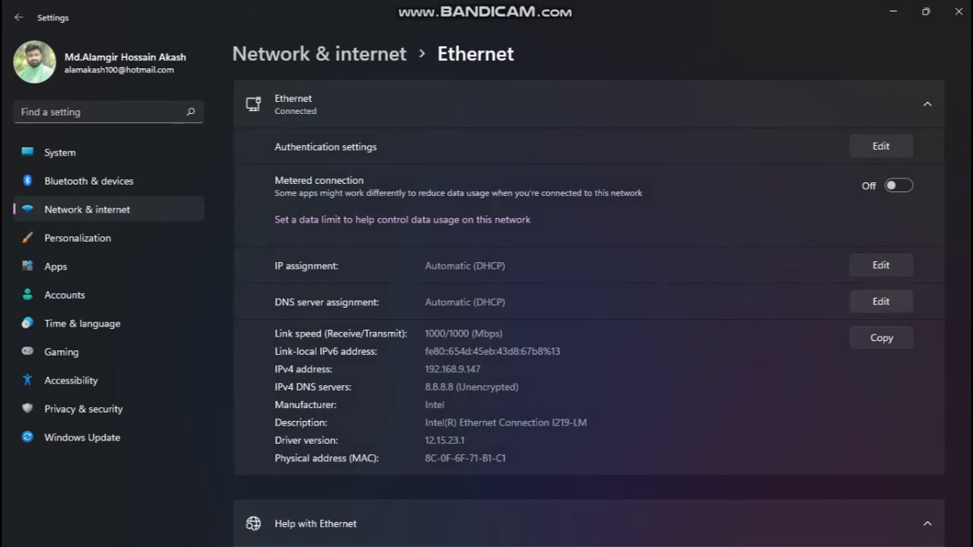
left_click(880, 301)
- Set Ethernet DNS to Manual with IPv4 preferred server 192.168.9.229, save, and close Settings
left_click(488, 248)
left_click(456, 276)
left_click(405, 258)
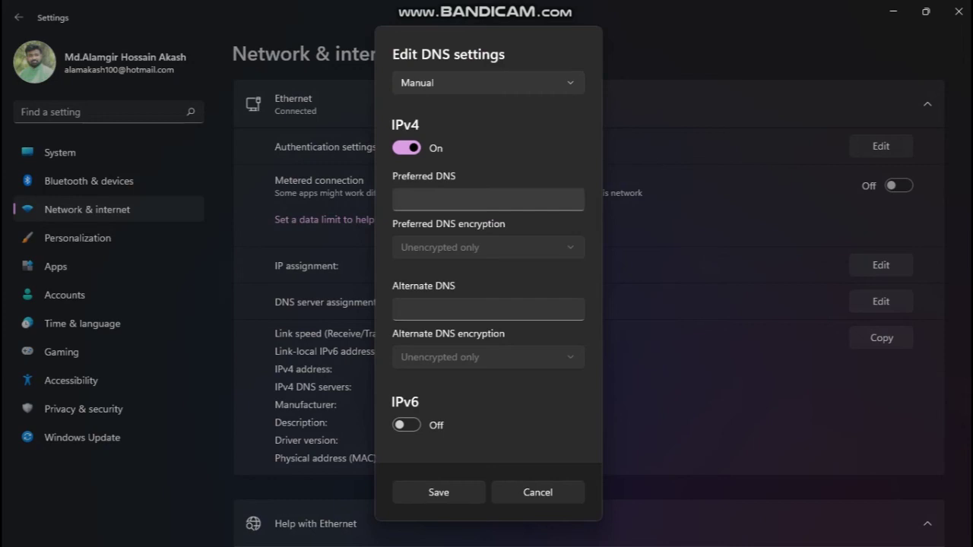
left_click(400, 199)
type("192.")
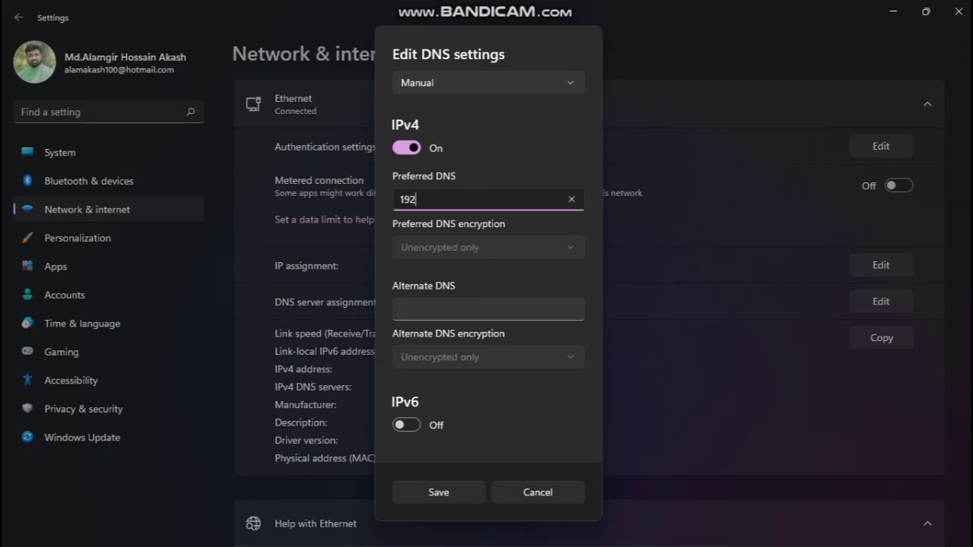
type("168.9.229")
key("Return")
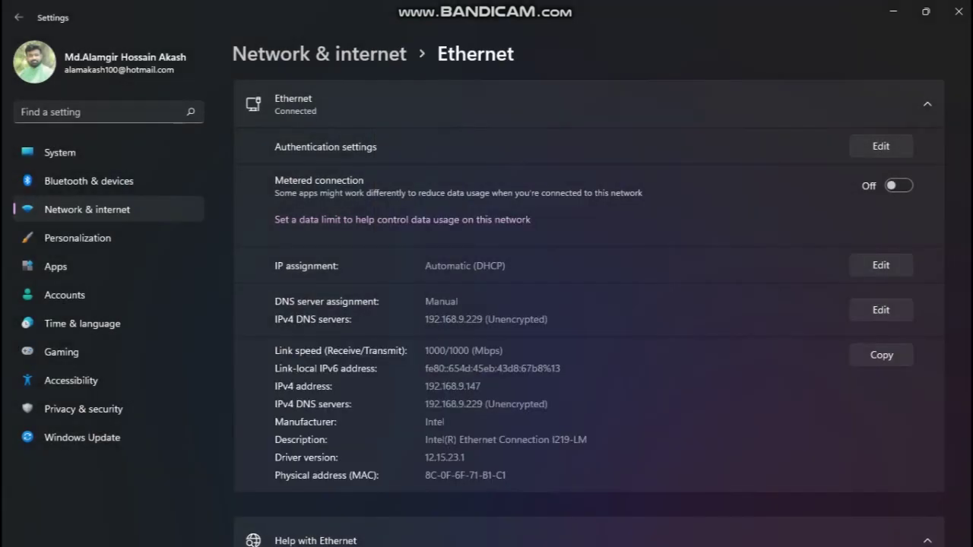
scroll(589, 311, "down", 3)
scroll(589, 311, "up", 3)
left_click(956, 10)
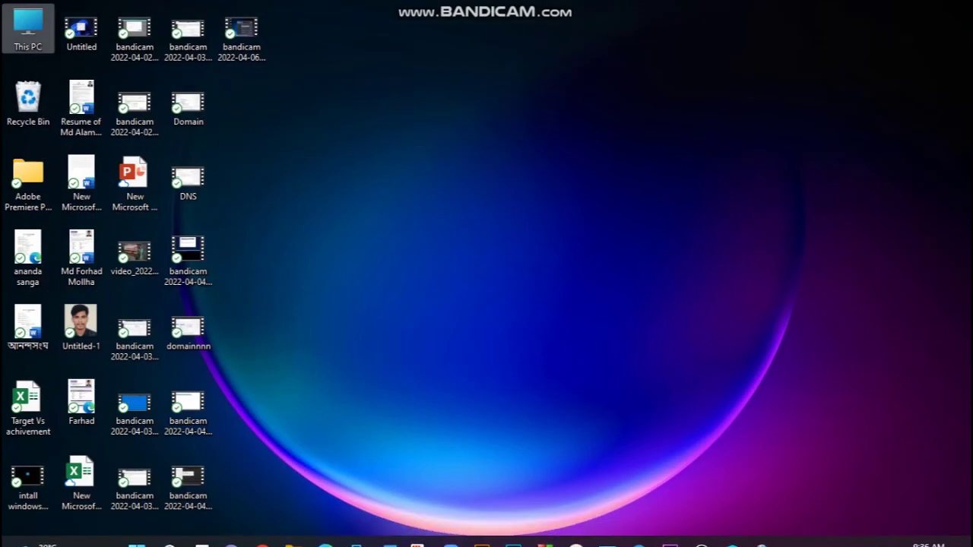
- Open This PC's properties and reach the computer name and domain Change dialog
double_click(28, 27)
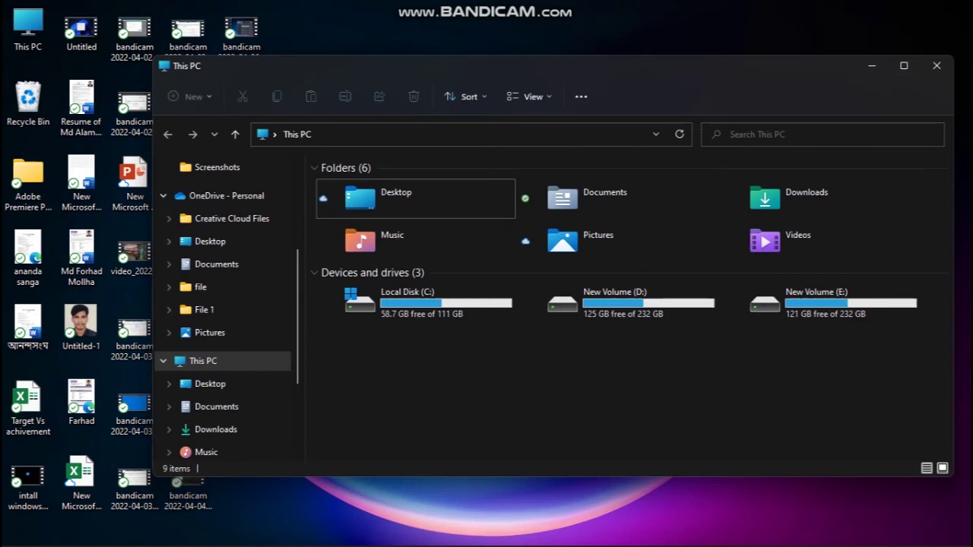
key("super+Up")
right_click(67, 300)
left_click(119, 445)
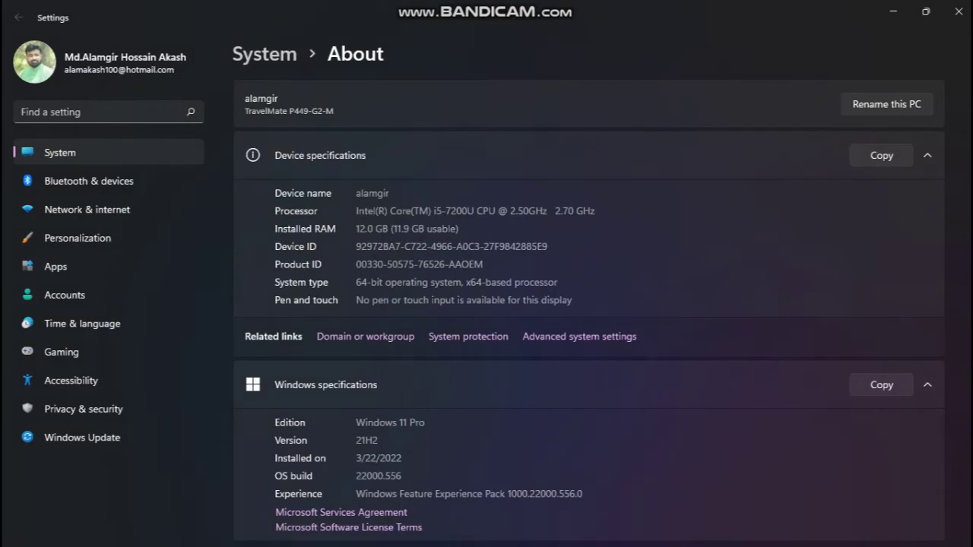
left_click(396, 336)
left_click(334, 300)
- Make the computer a member of the EMCS domain
left_click(129, 295)
left_click(226, 309)
type("em")
key("BackSpace")
key("BackSpace")
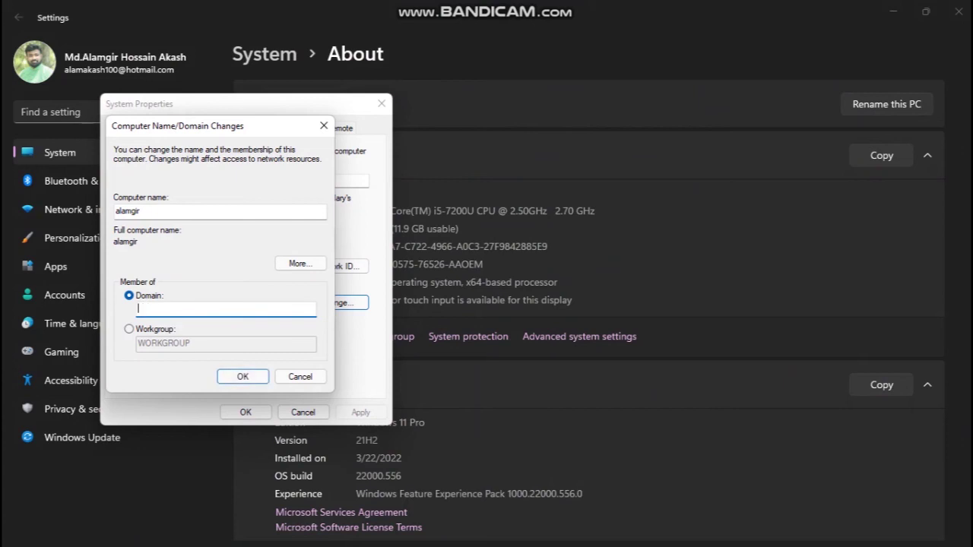
type("EMCS")
key("Return")
- Authorize the domain join with the Administrator account name and its password
type("a")
key("BackSpace")
type("a")
key("BackSpace")
type("Administrator")
key("Tab")
key("Tab")
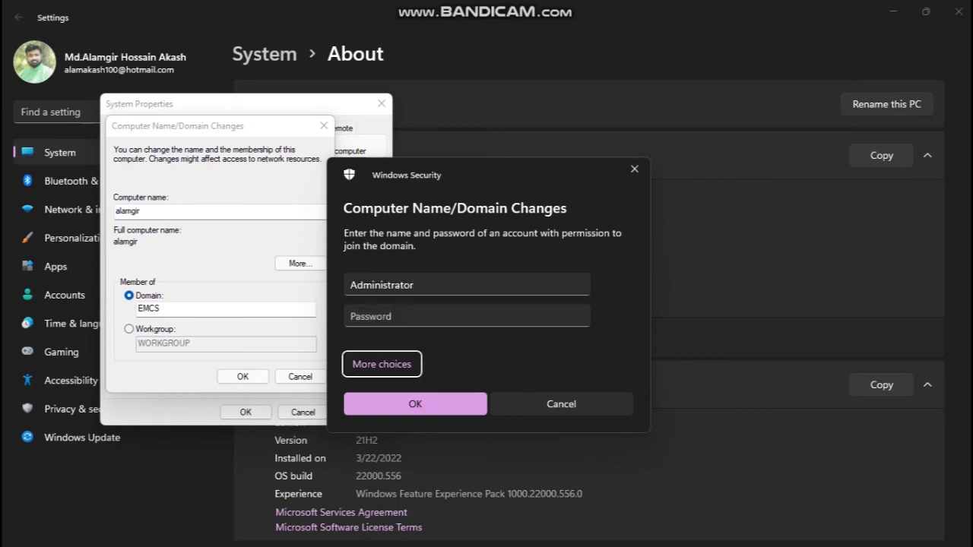
key("shift+Tab")
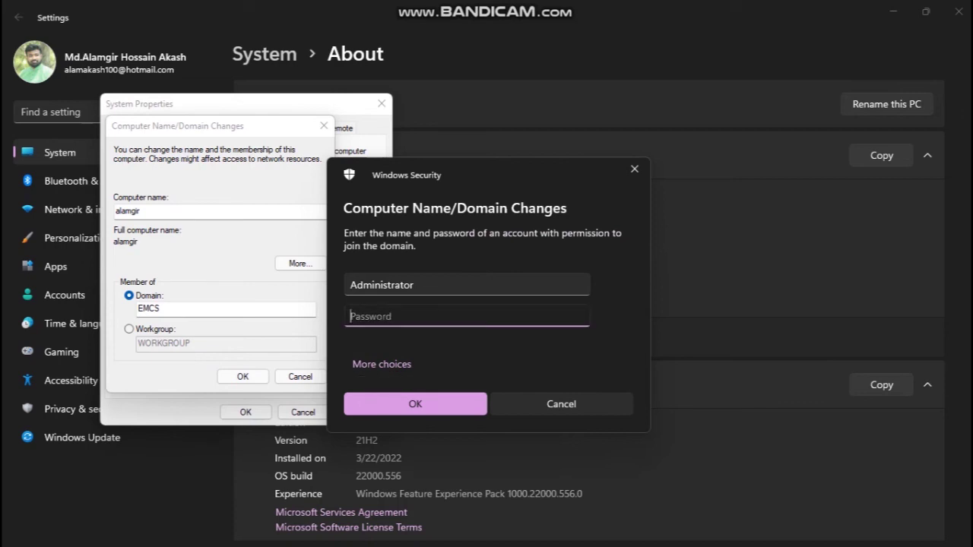
type("123456789")
key("Return")
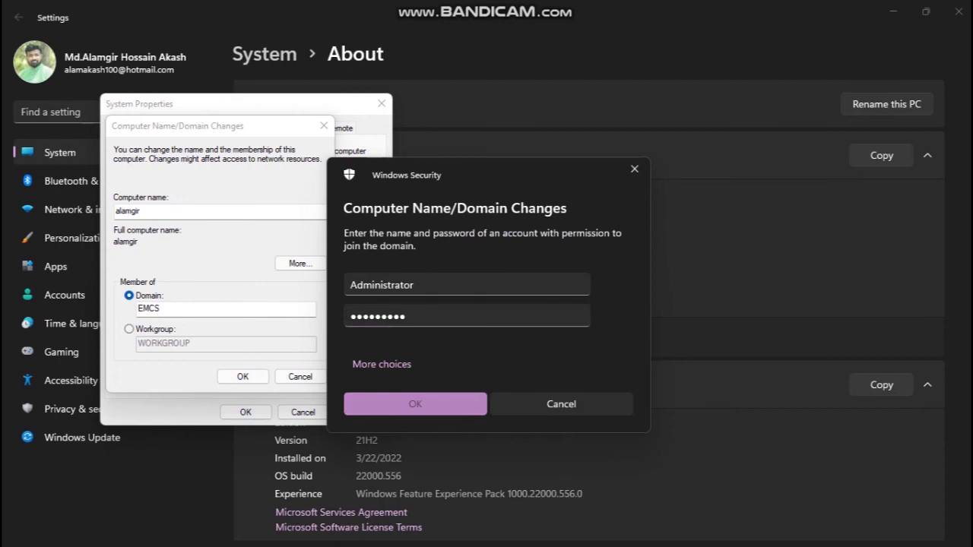
- Acknowledge the EMCS welcome and restart notices, restart, then reopen This PC maximized
left_click(893, 11)
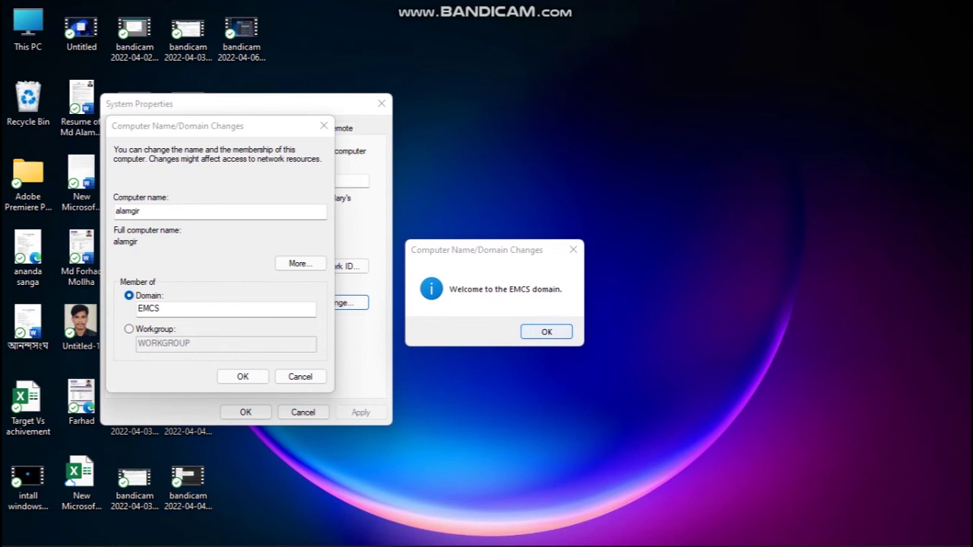
key("Return")
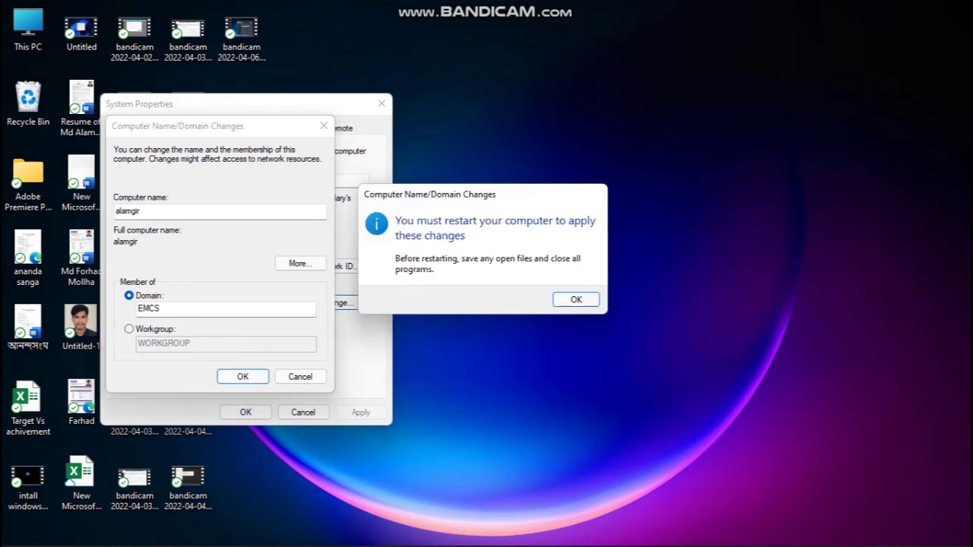
key("Return")
key("Return")
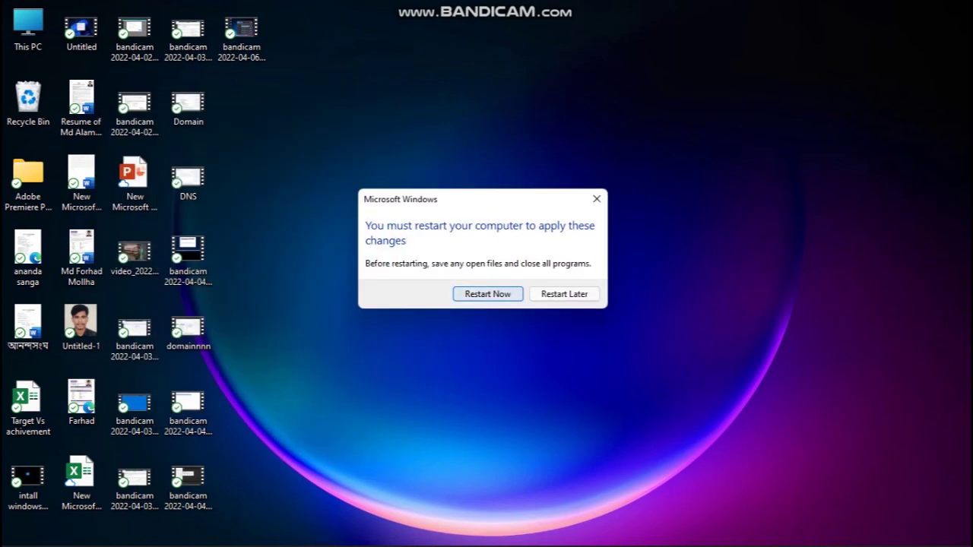
mouse_move(701, 530)
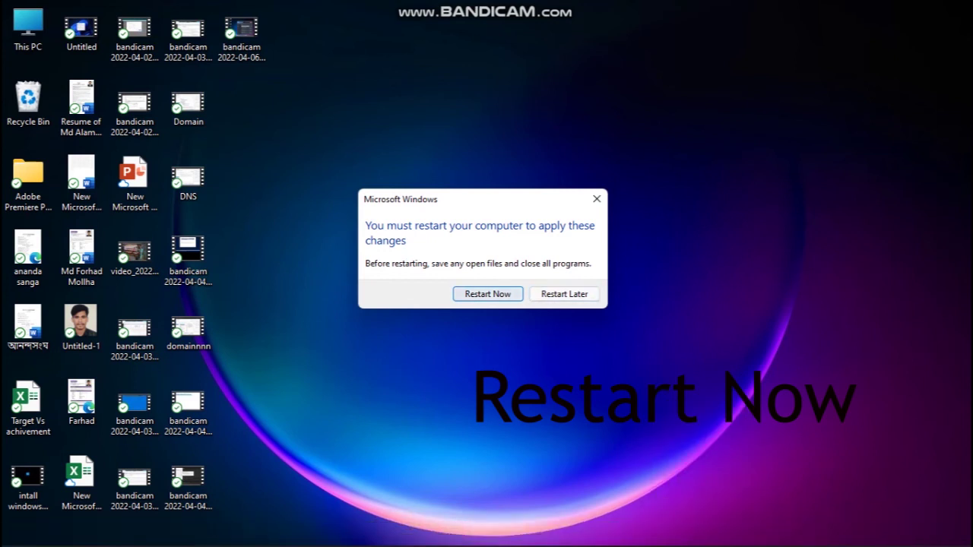
key("Tab")
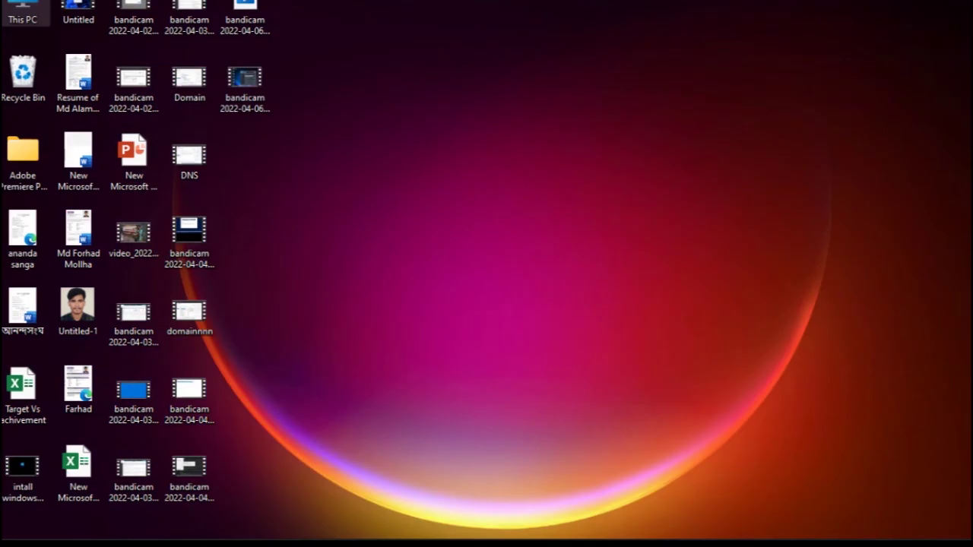
key("Return")
key("super+Up")
- Confirm in This PC's system properties that the PC belongs to EMCS.com, then show the desktop
right_click(111, 262)
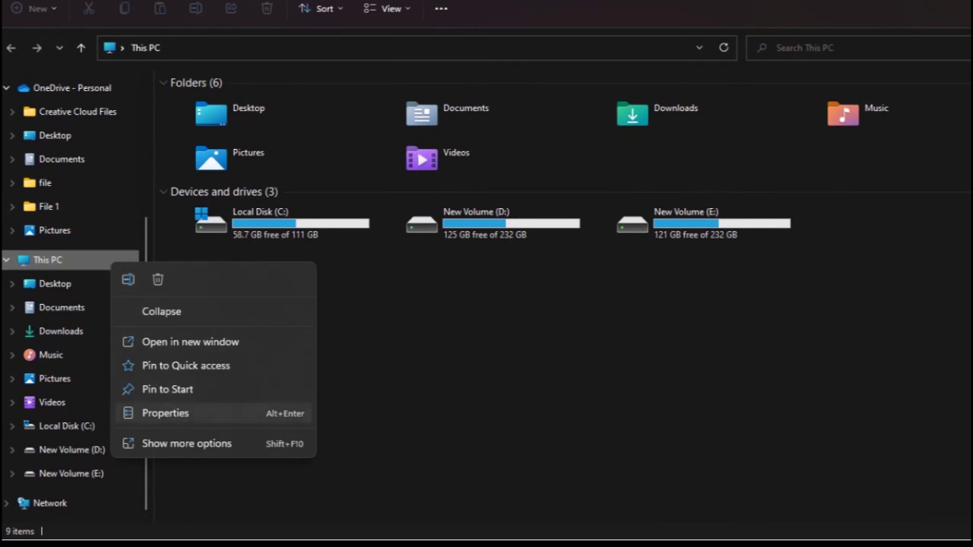
key("shift+F10")
key("Up")
key("Return")
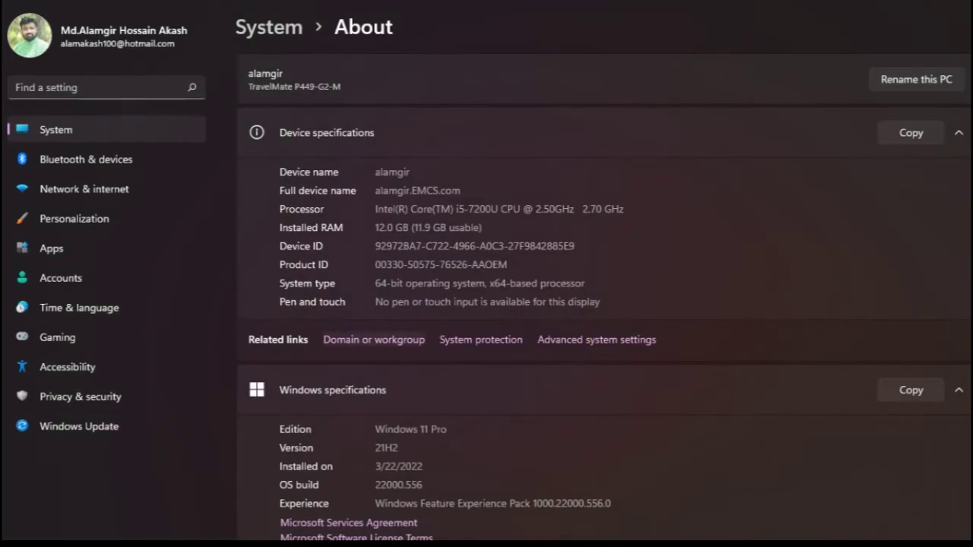
left_click(373, 340)
left_click(363, 305)
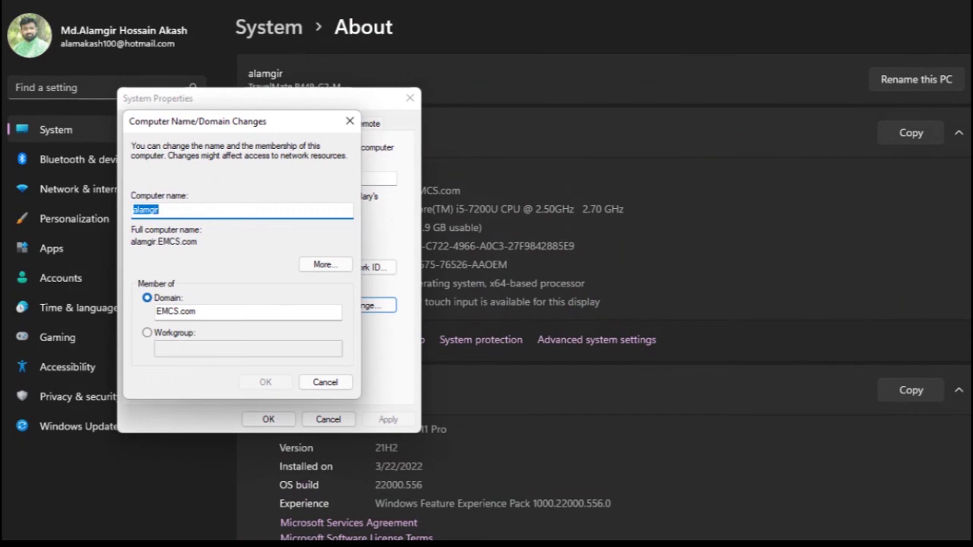
left_click(159, 210)
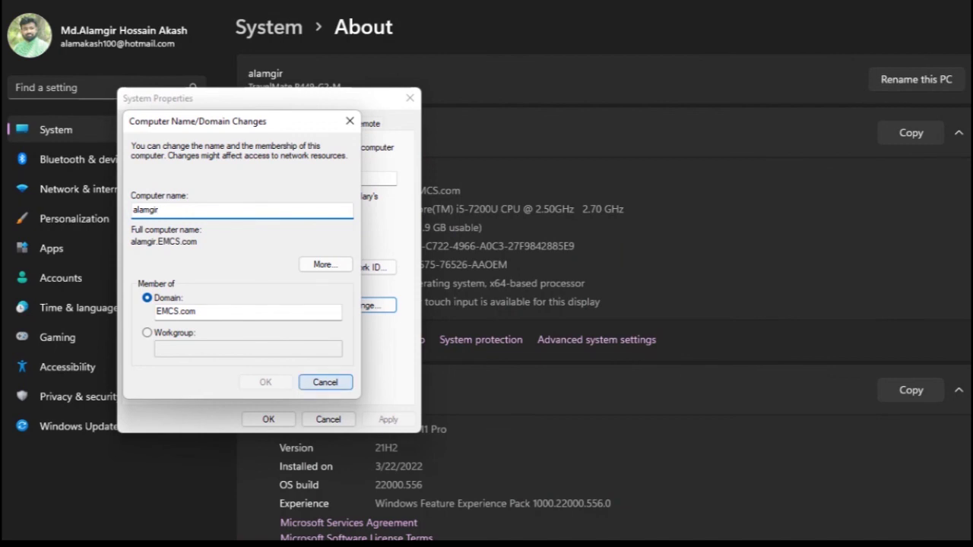
left_click(325, 382)
left_click(328, 418)
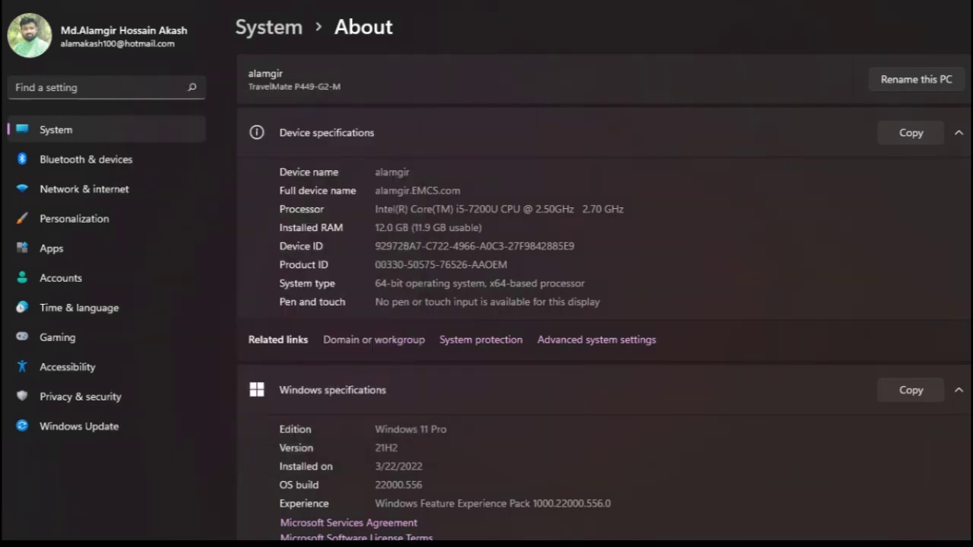
key("super+e")
key("super+d")
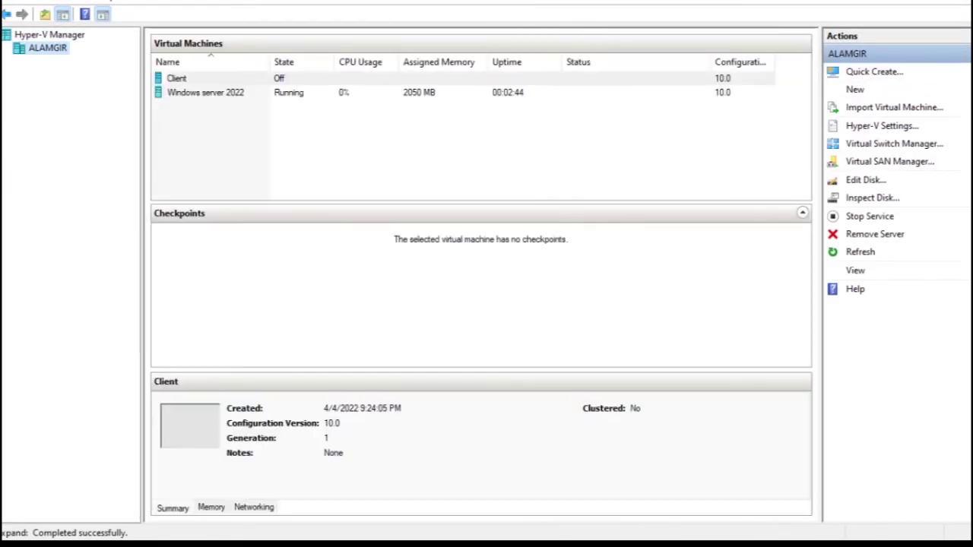
- Connect to the Windows server 2022 VM and sign in as Administrator with the account password
left_click(205, 92)
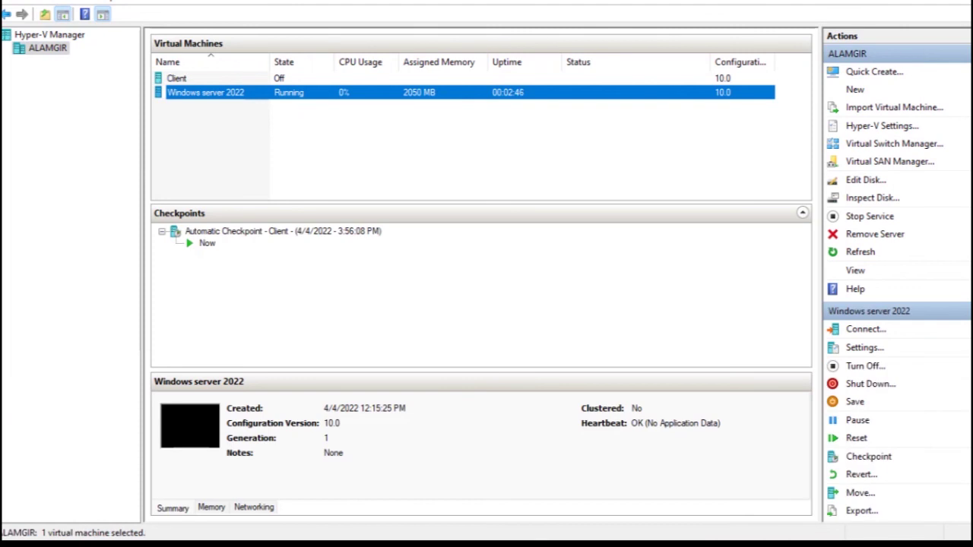
key("Return")
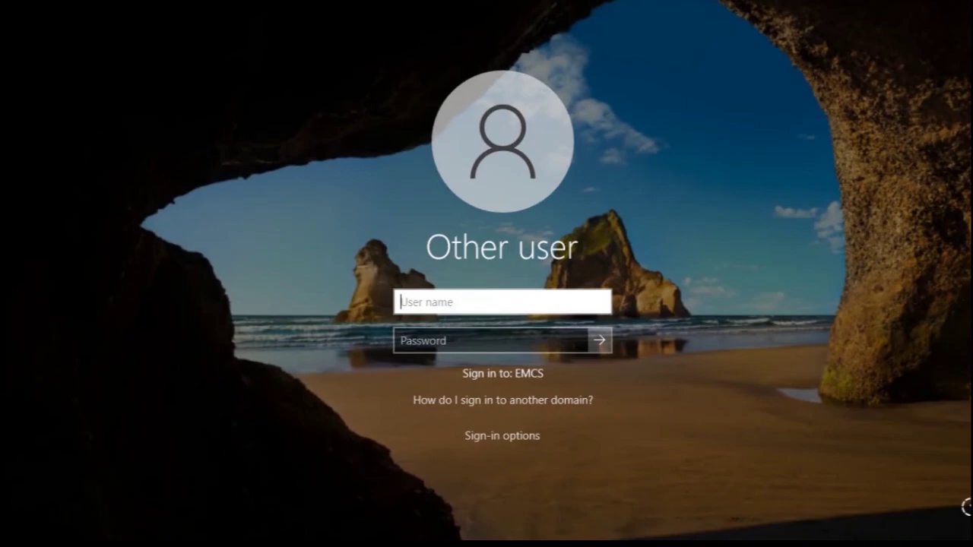
type("Administrator")
key("Tab")
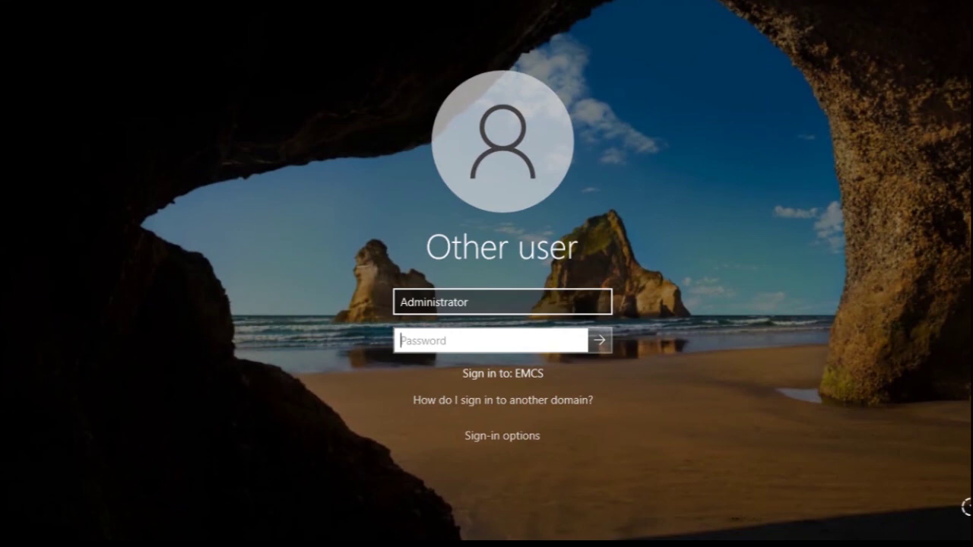
type("•••••••••")
key("Return")
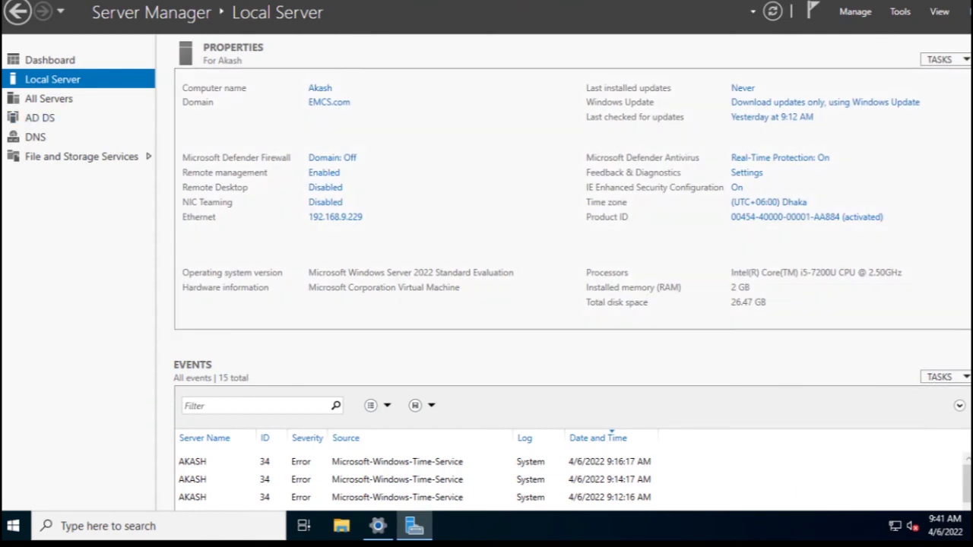
- Create a server desktop folder named 'Share folder' and open it
key("super+d")
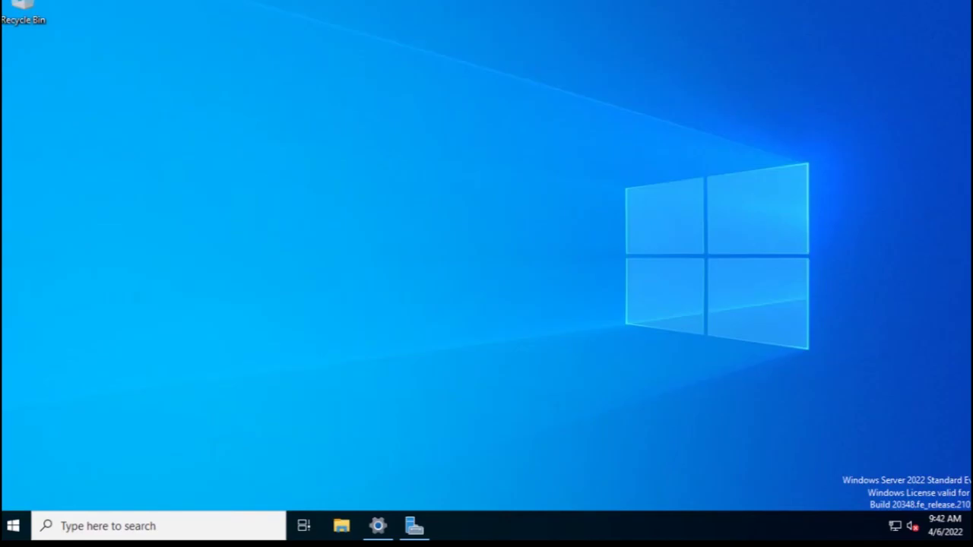
right_click(156, 189)
mouse_move(228, 292)
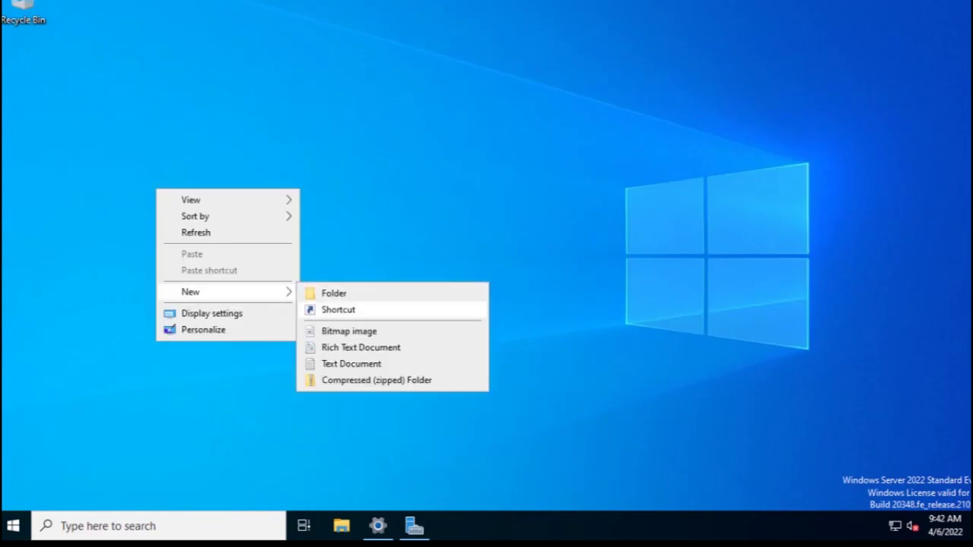
key("Up")
key("Up")
key("Return")
key("Return")
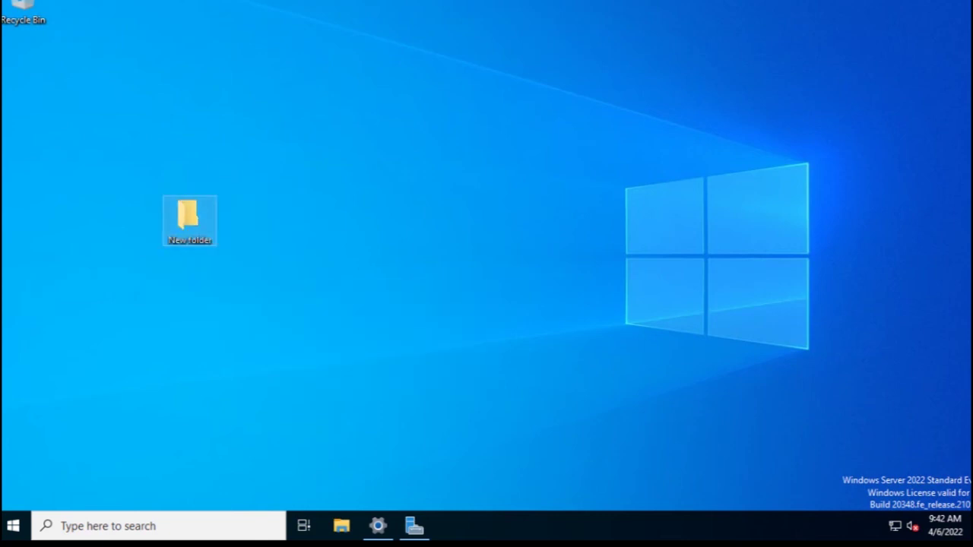
key("F2")
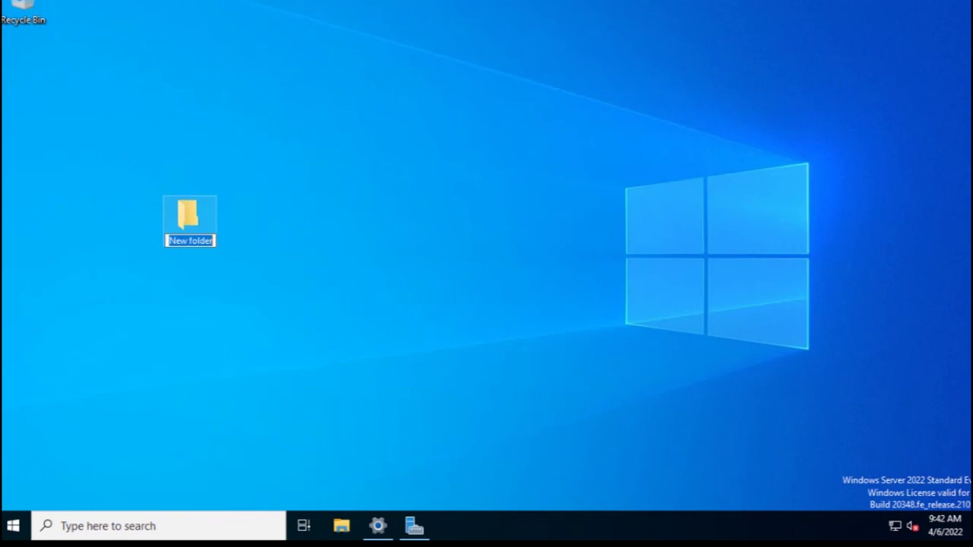
type("Share ")
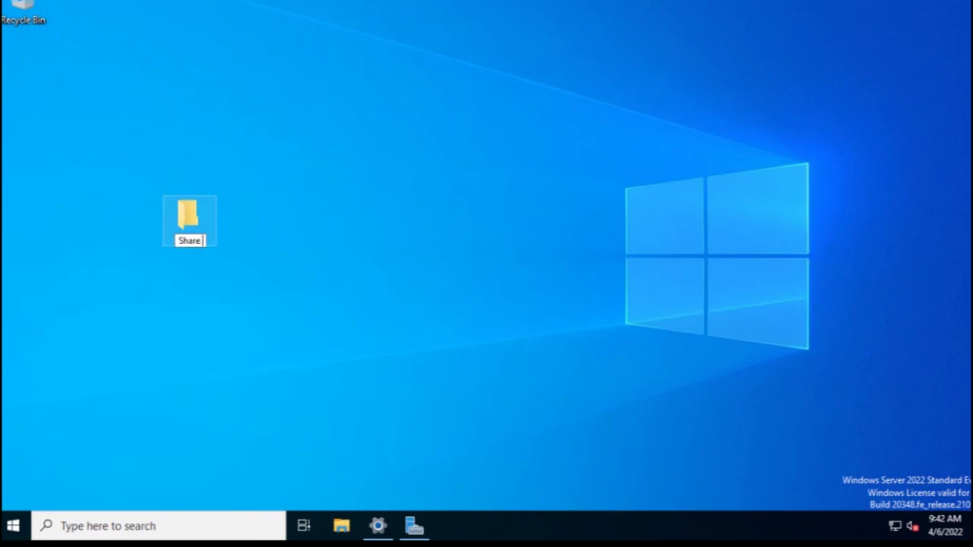
type("folder")
key("Return")
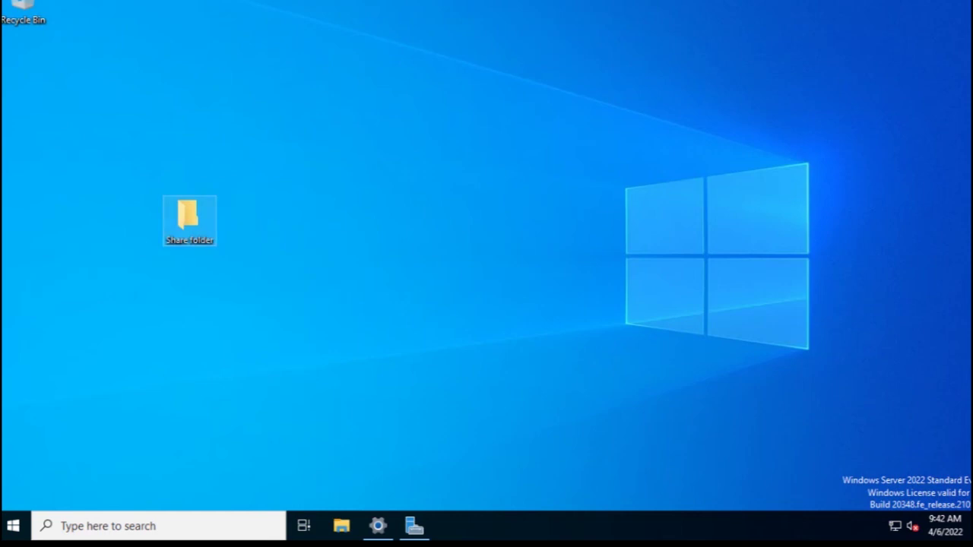
key("Return")
- Create a new text document named 'file' in the empty Share folder and open it
right_click(415, 214)
mouse_move(471, 391)
left_click(631, 464)
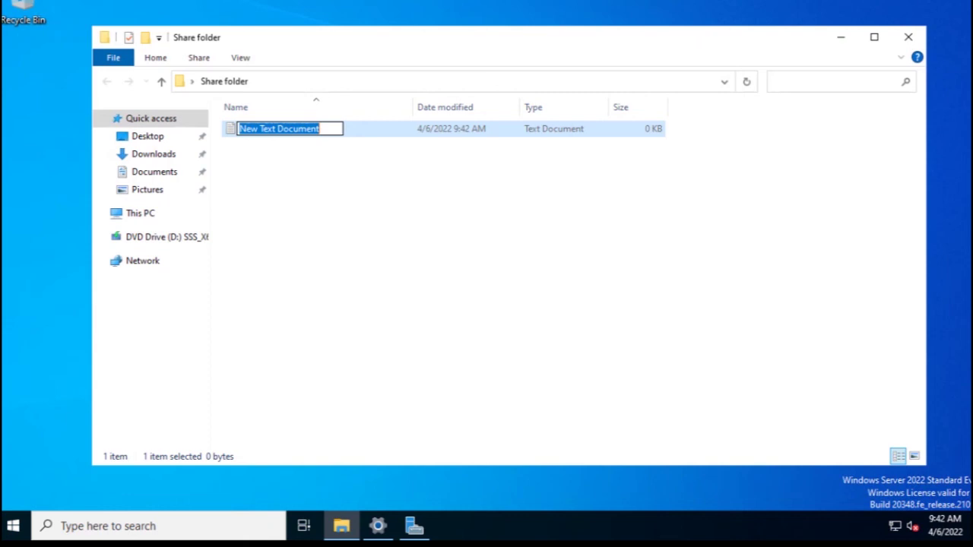
type("file")
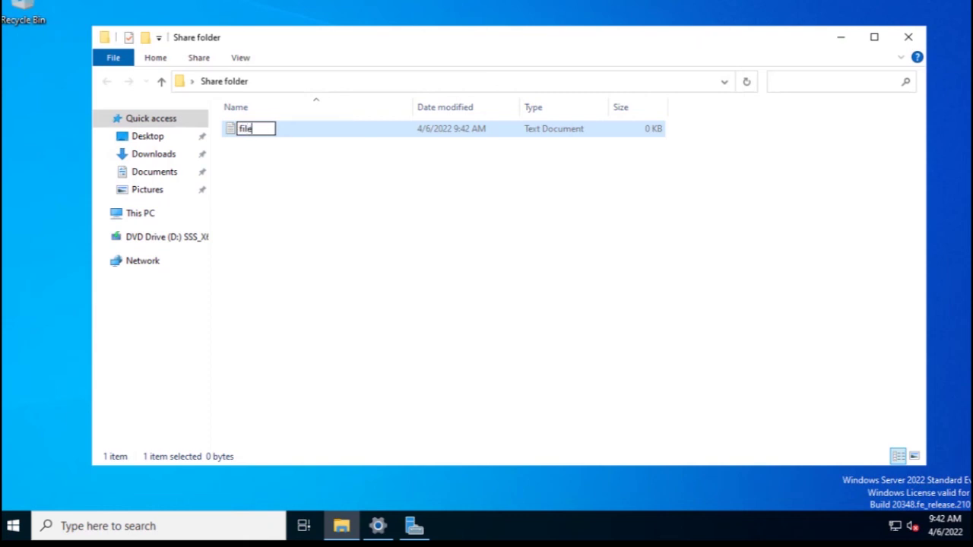
key("Return")
key("Return")
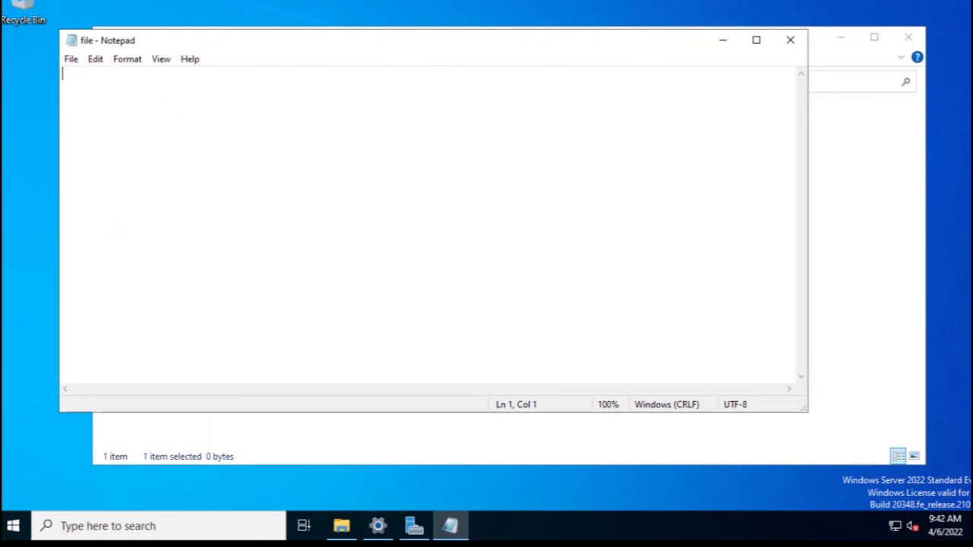
- Write 'i will share file now', save it, and close Notepad and the Share folder window
type("i will sh")
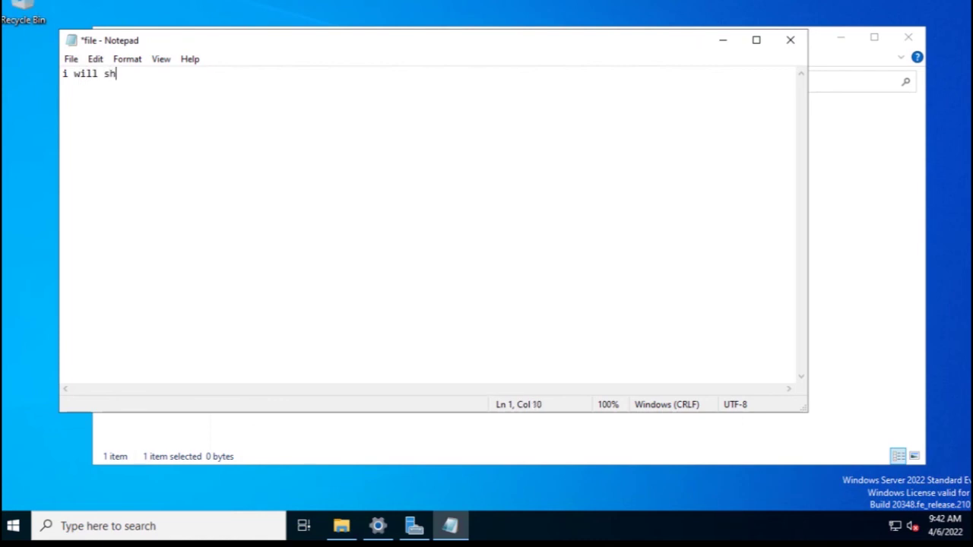
type("are file")
type("now")
key("alt")
key("f")
key("Down")
key("Down")
key("Down")
key("Return")
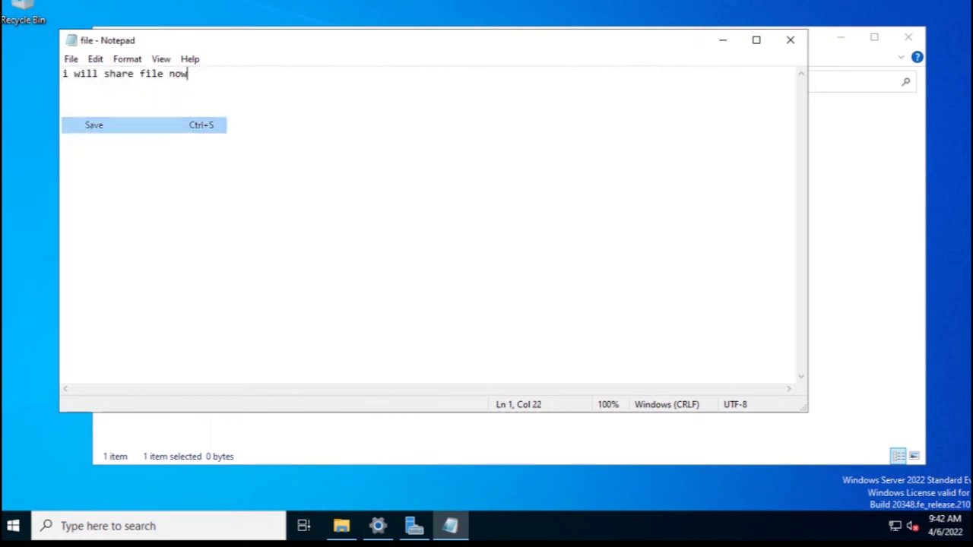
left_click(790, 40)
left_click(908, 36)
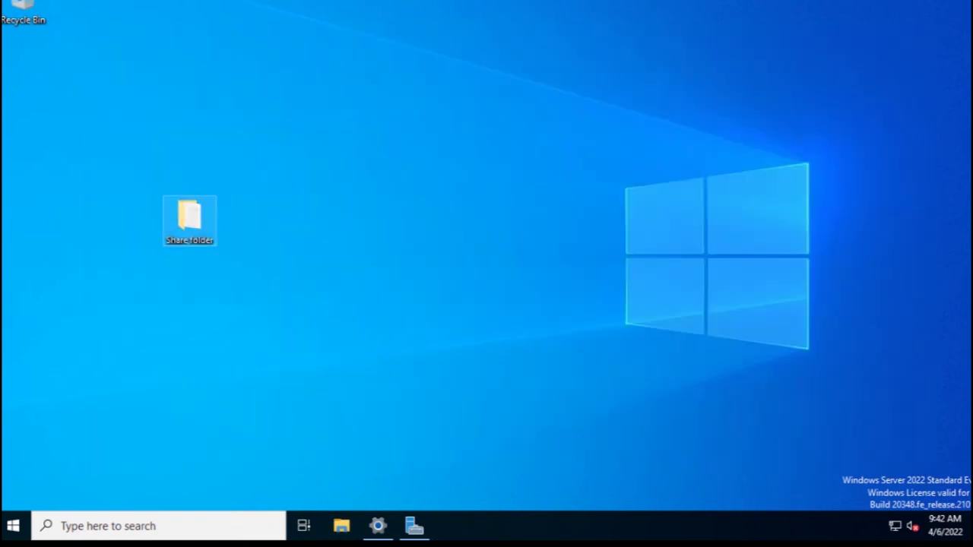
- Turn on 'Share this folder' in the Share folder's Advanced Sharing settings
right_click(190, 218)
left_click(282, 447)
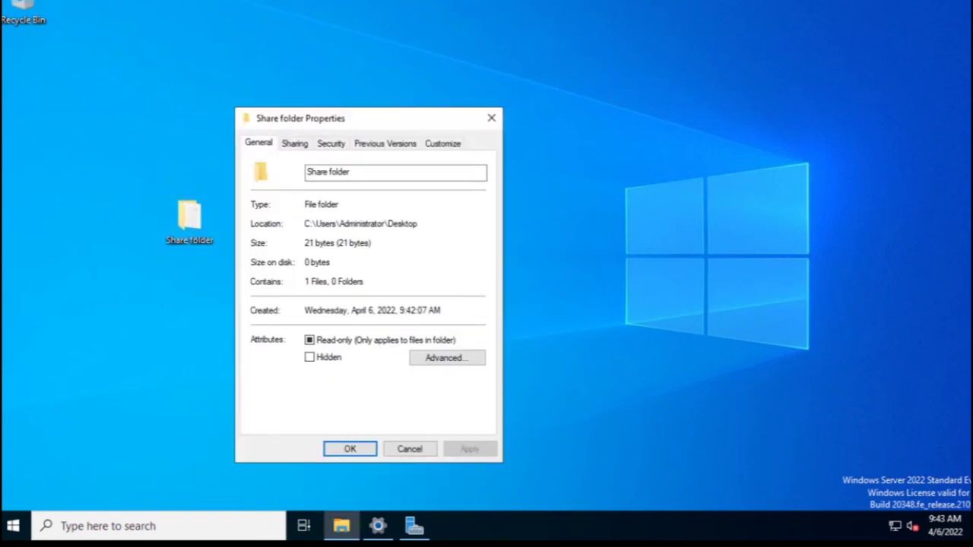
left_click(325, 102)
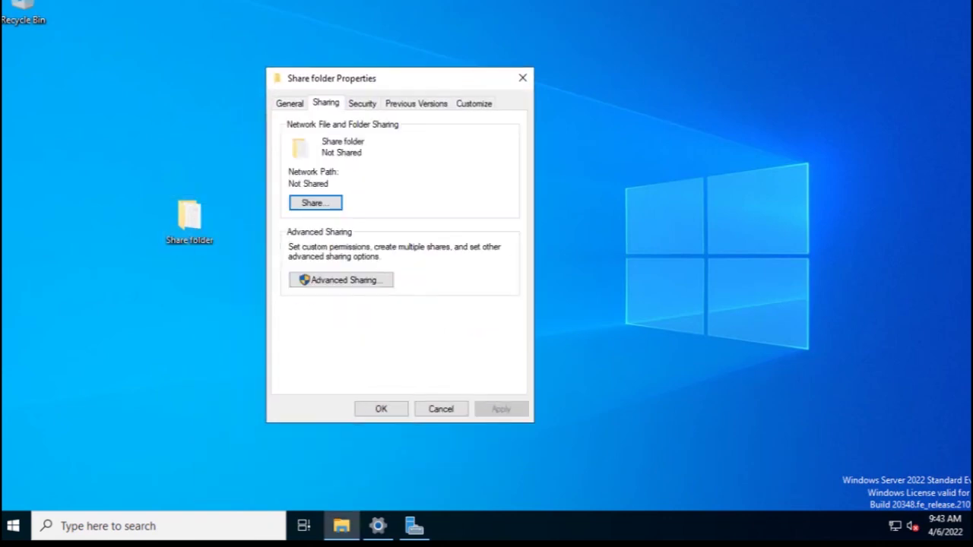
left_click(341, 280)
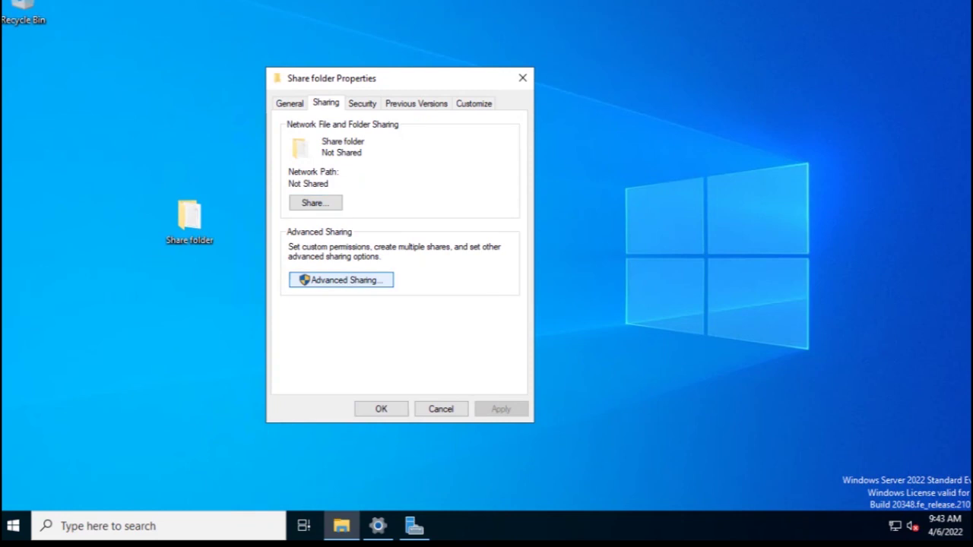
left_click(288, 129)
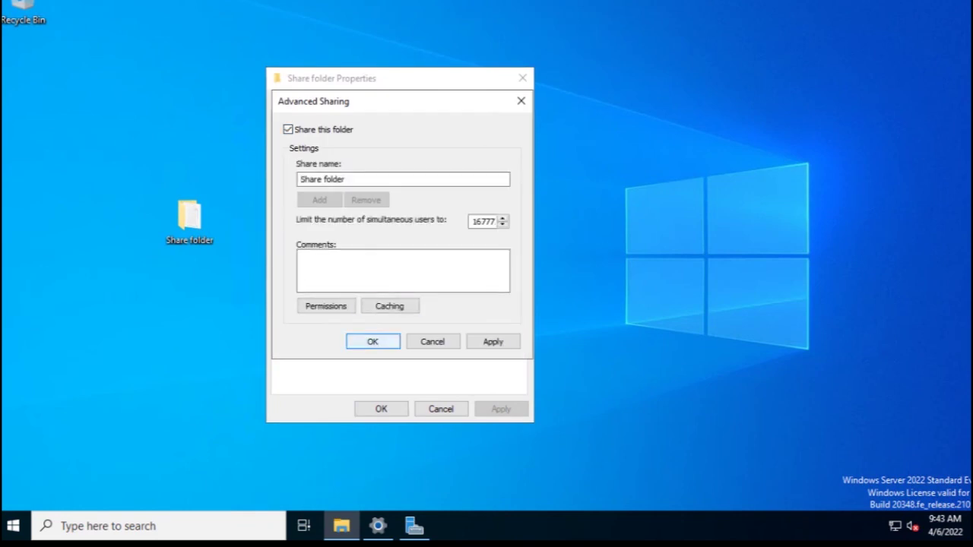
key("Return")
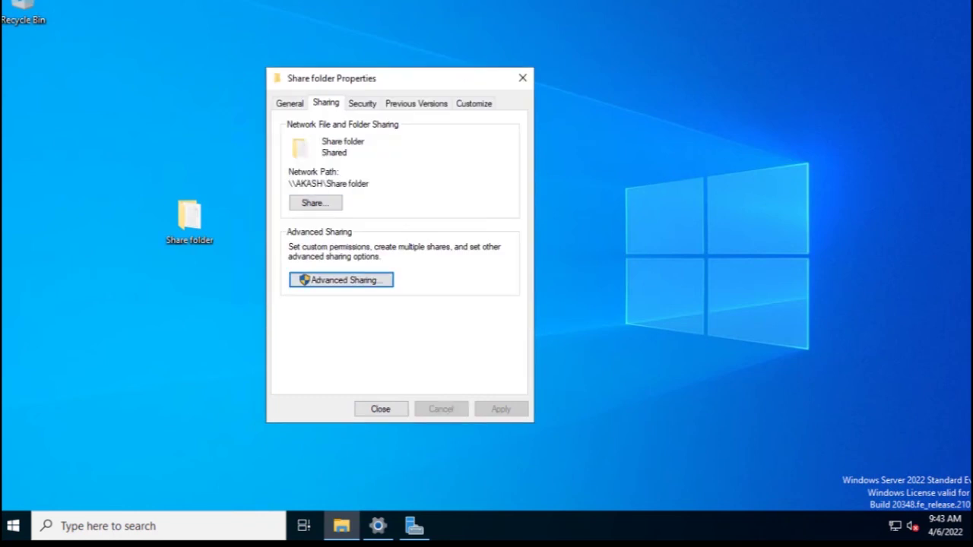
- Add Everyone to the Share folder's network access list with Read/Write permission
left_click(331, 183)
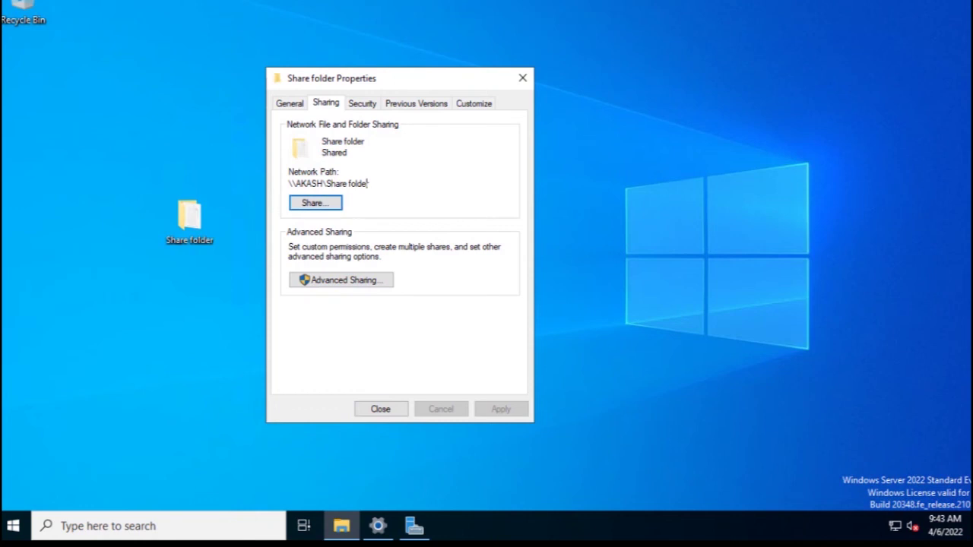
key("Return")
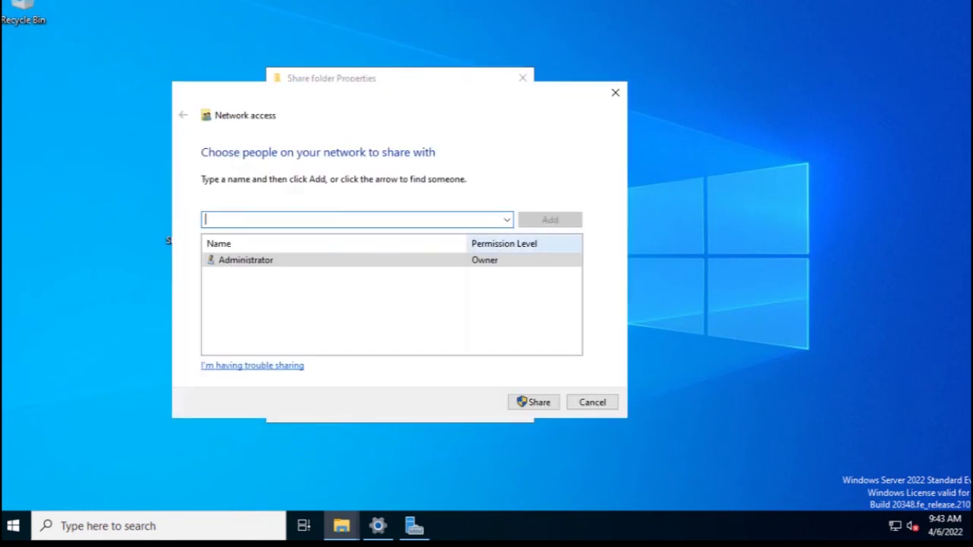
left_click(506, 219)
key("Return")
key("Return")
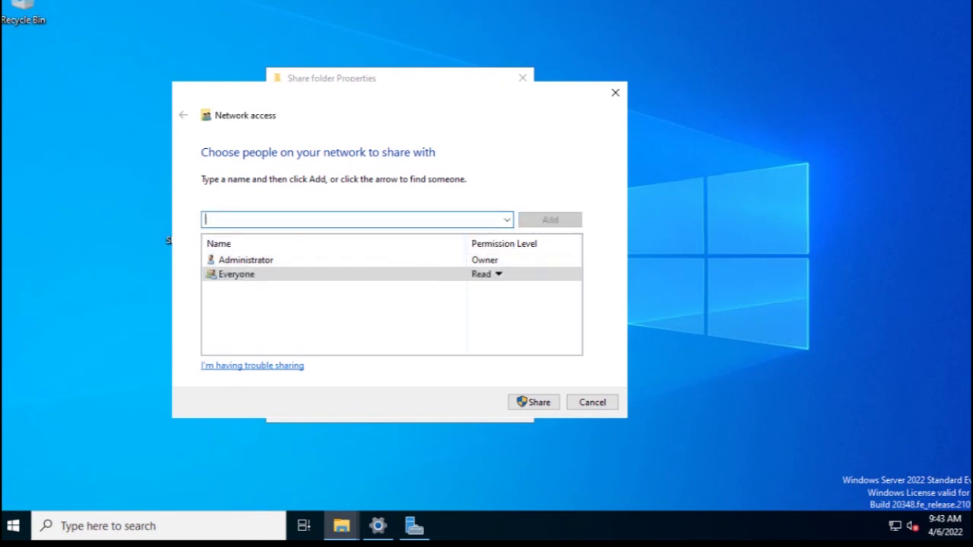
key("Tab")
key("space")
key("Down")
- Apply the share and close the Share folder properties
key("Return")
key("Tab")
key("Return")
left_click(399, 246)
key("Return")
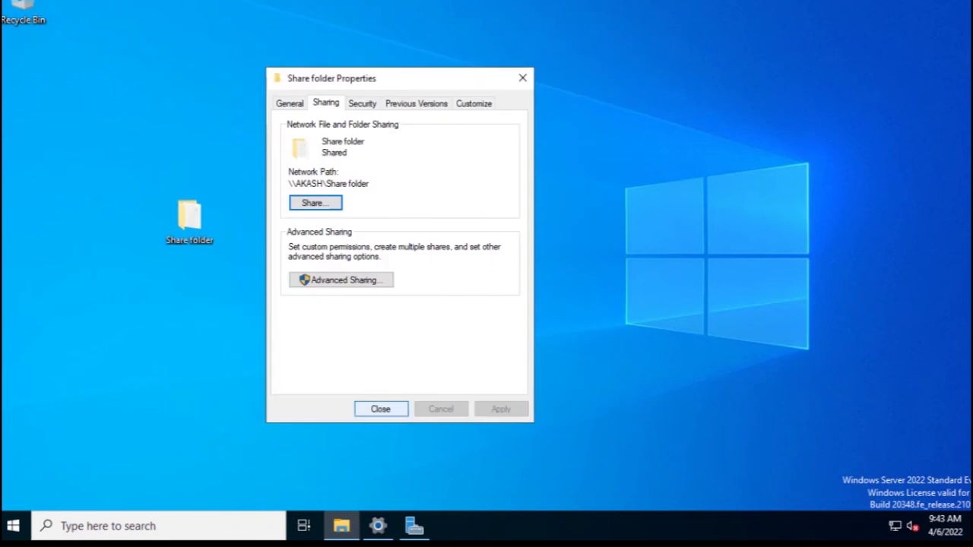
key("Return")
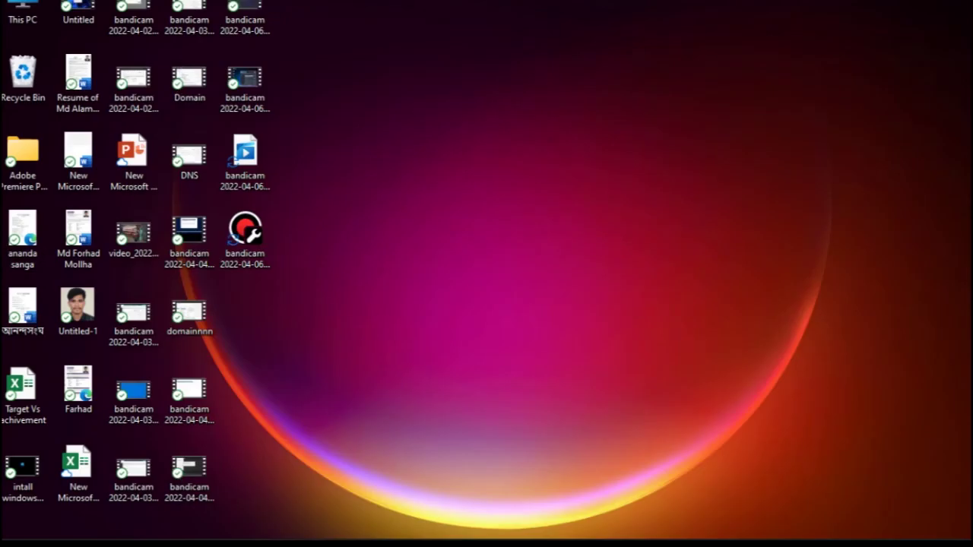
- Launch Run from Start and open the server path \\192.168.9.229
left_click(136, 523)
type("run")
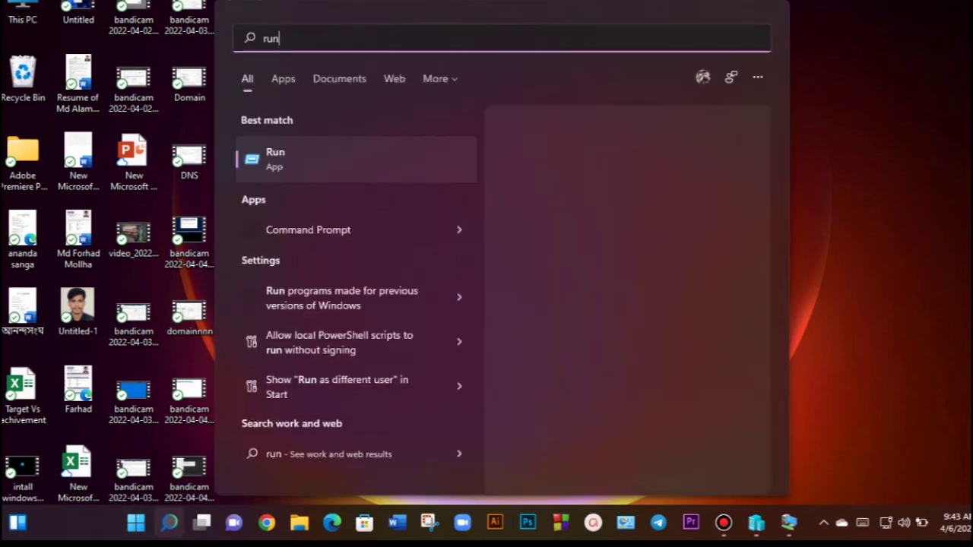
key("Return")
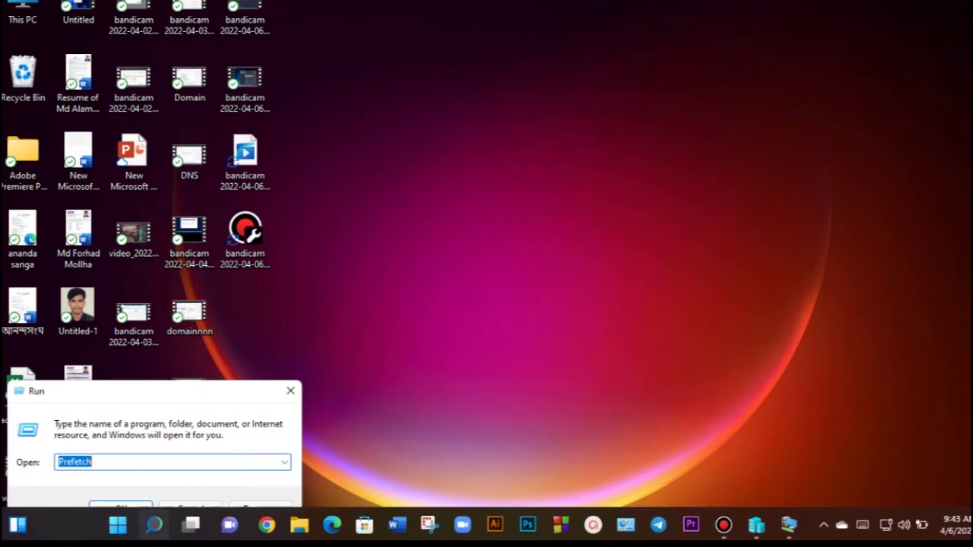
type("\\192.168.9.229")
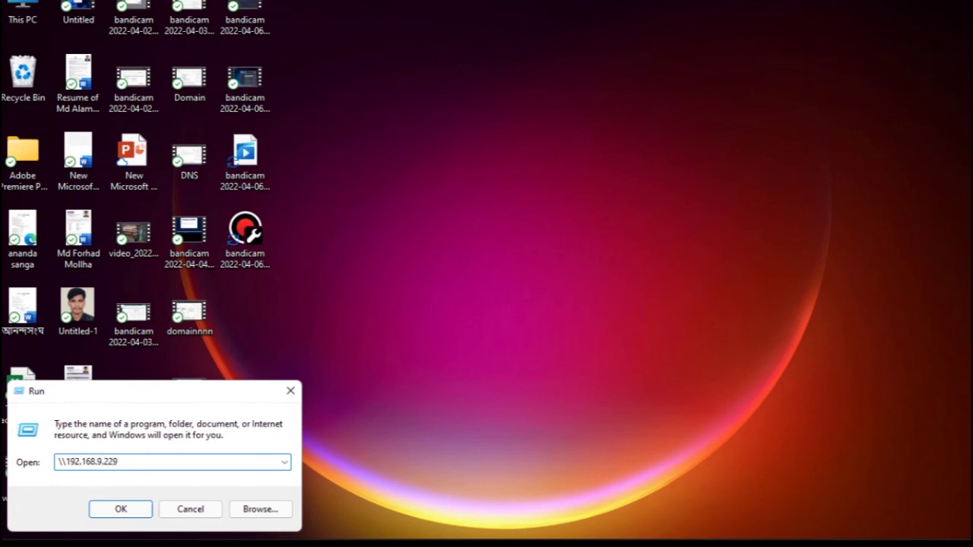
key("Return")
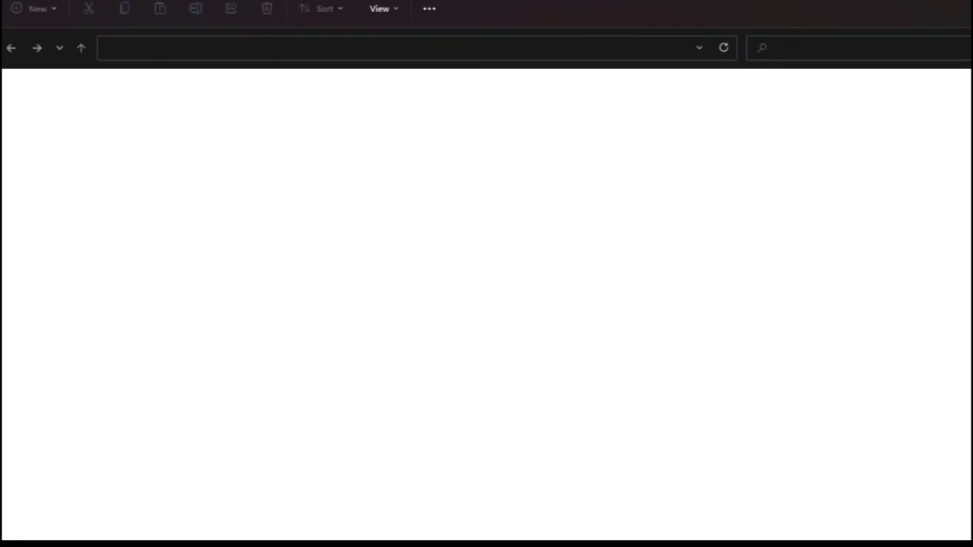
- Sign in to the server with the domain Administrator user name and its password
type("Administrator")
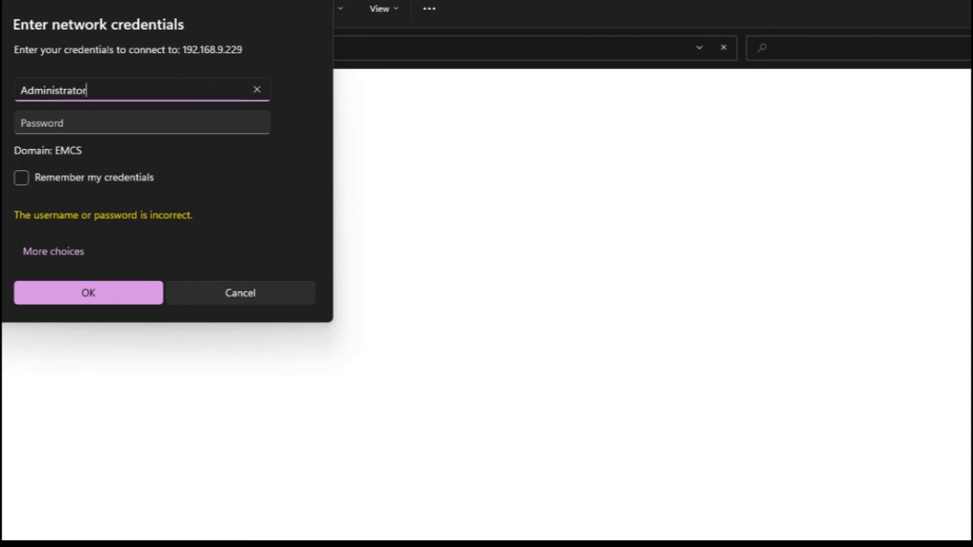
key("Tab")
type("*********")
key("Return")
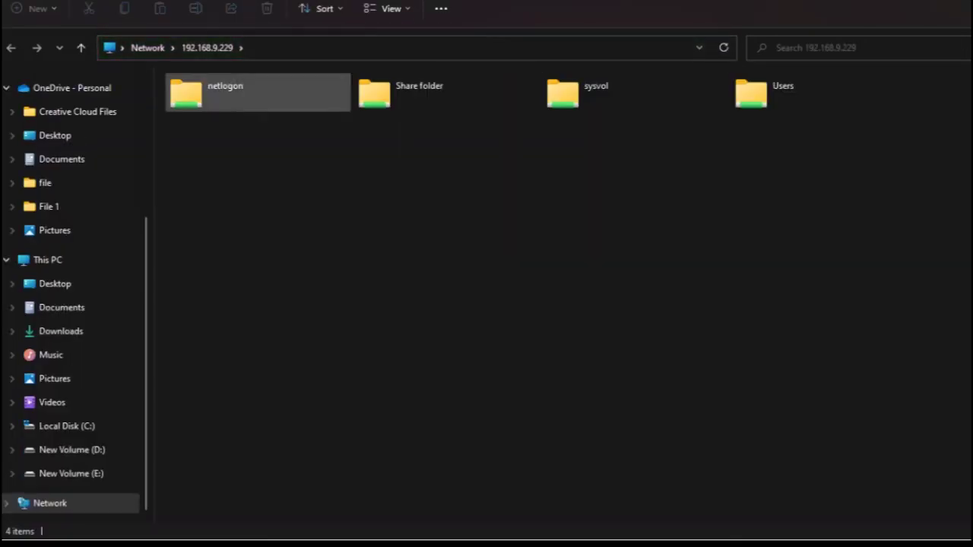
- Open the shared Share folder's text file, read 'i will share file now', then close it
left_click(426, 92)
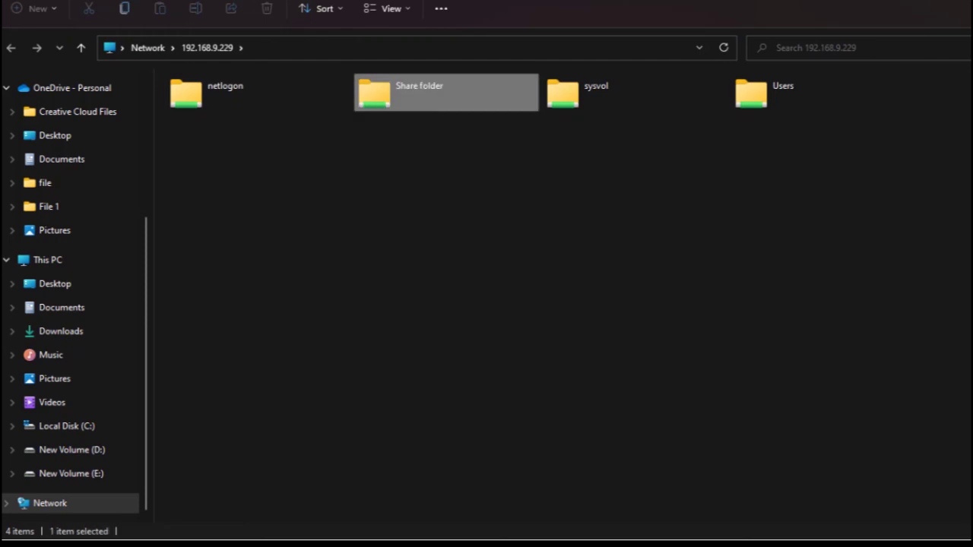
key("Return")
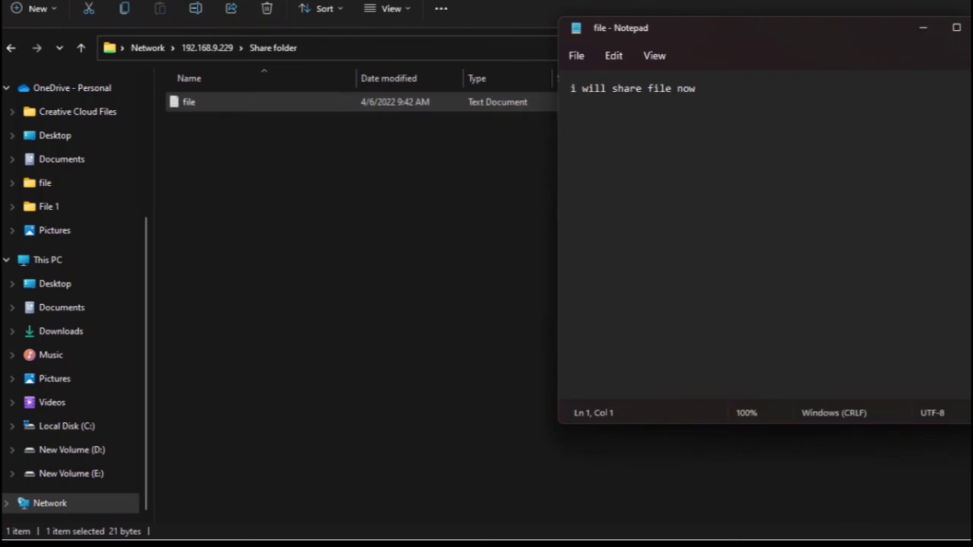
left_click_drag(743, 27, 459, 138)
left_click(304, 199)
left_click(388, 199)
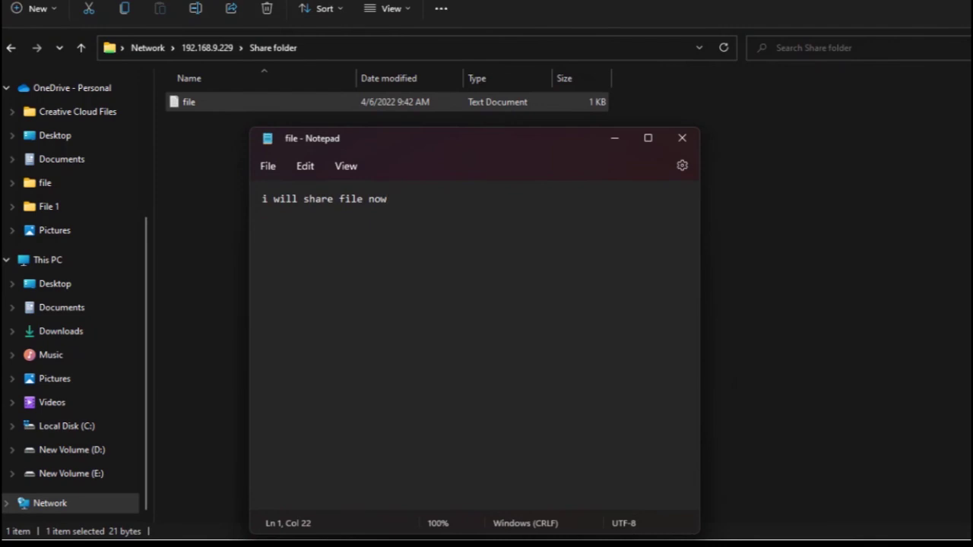
left_click_drag(513, 145, 559, 145)
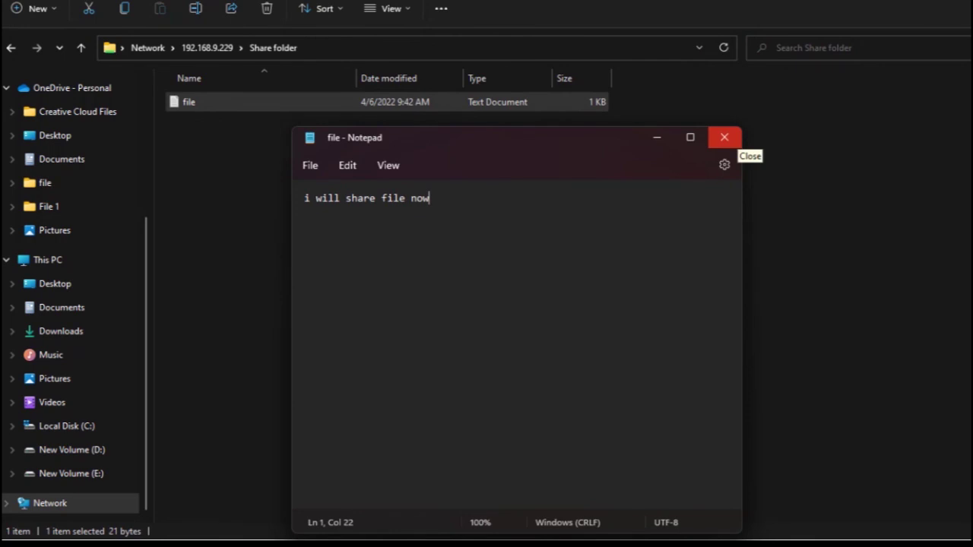
left_click(724, 138)
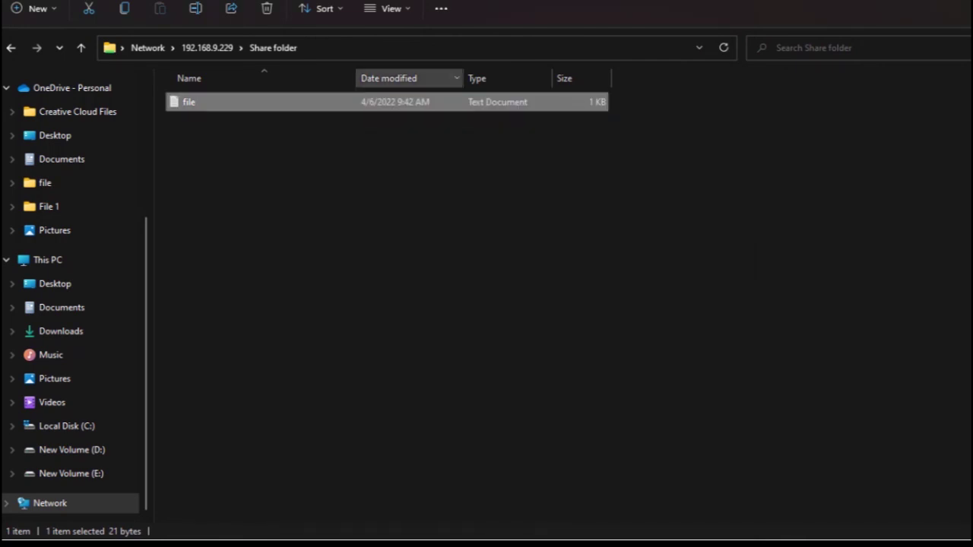
- Go back up to the Network view and dismiss the network discovery warning
left_click(81, 47)
left_click(81, 47)
left_click(668, 263)
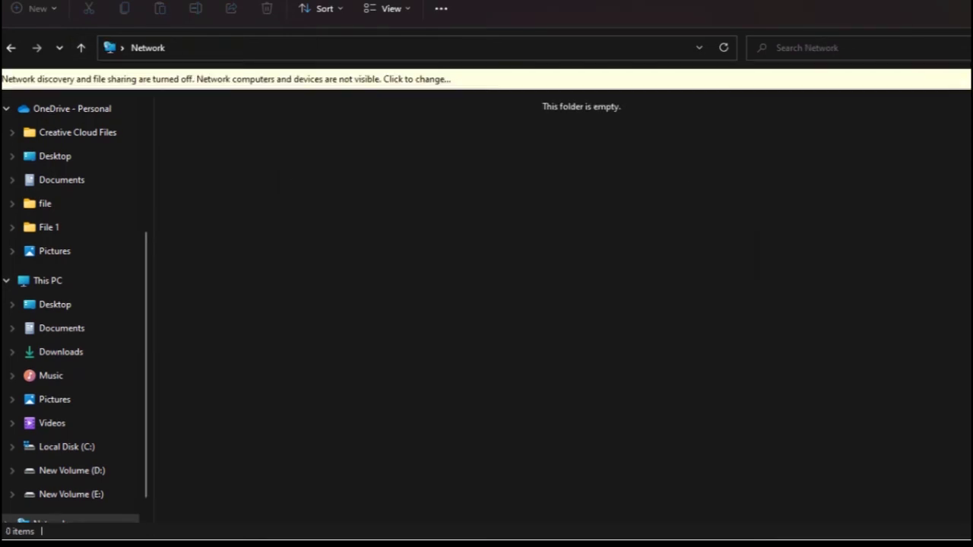